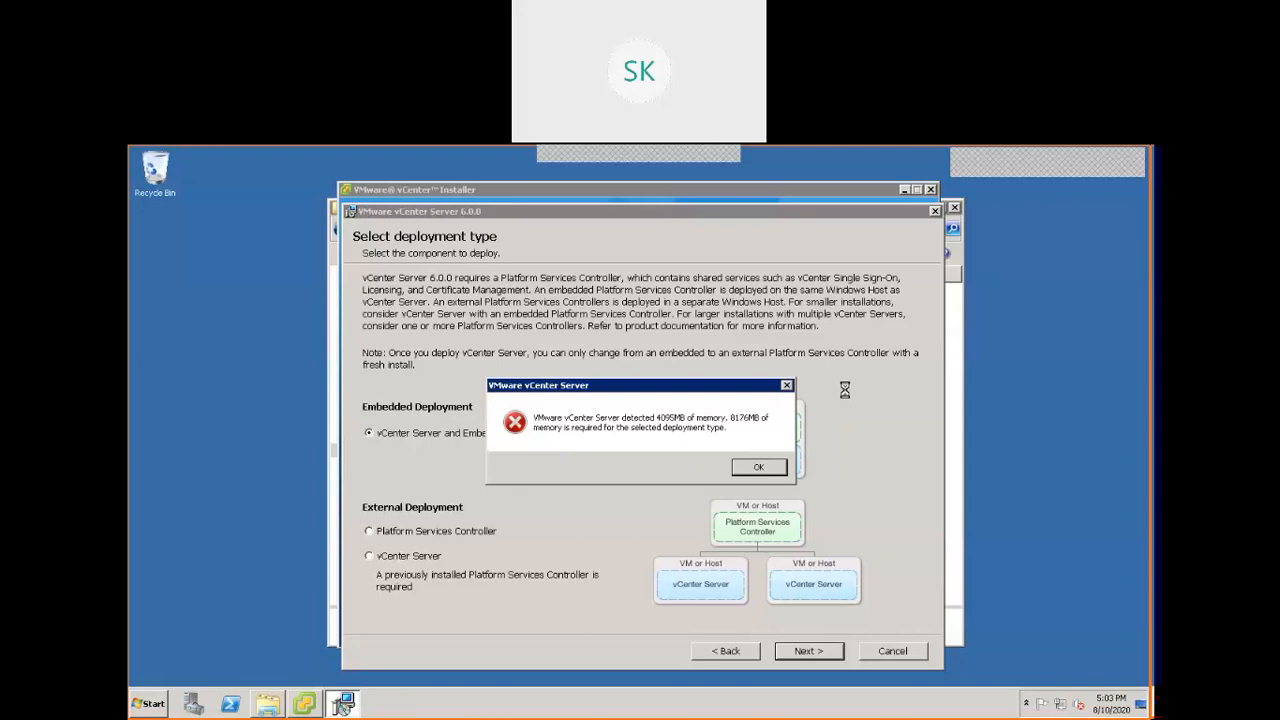
Dismiss the memory requirement error and cancel the VMware vCenter Server 6.0.0 installation.
{"action": "left_click", "coordinate": [763, 468]}
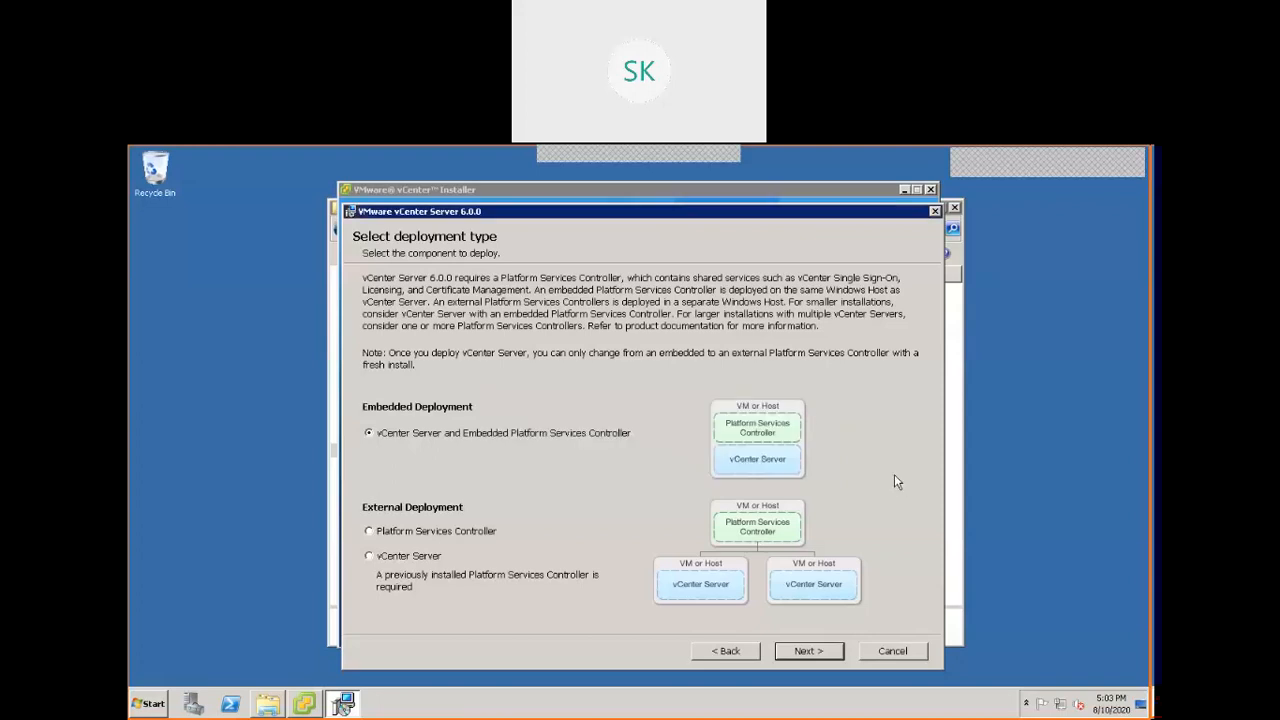
{"action": "left_click", "coordinate": [890, 651]}
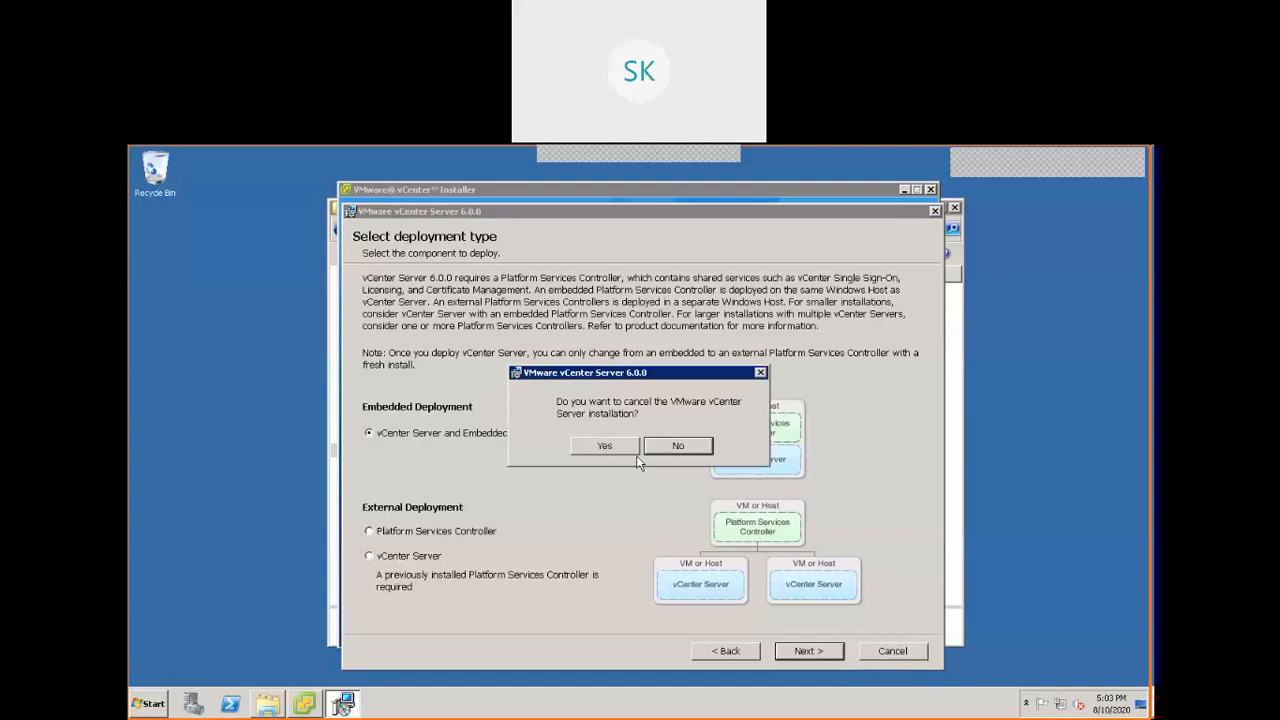
{"action": "left_click", "coordinate": [606, 445]}
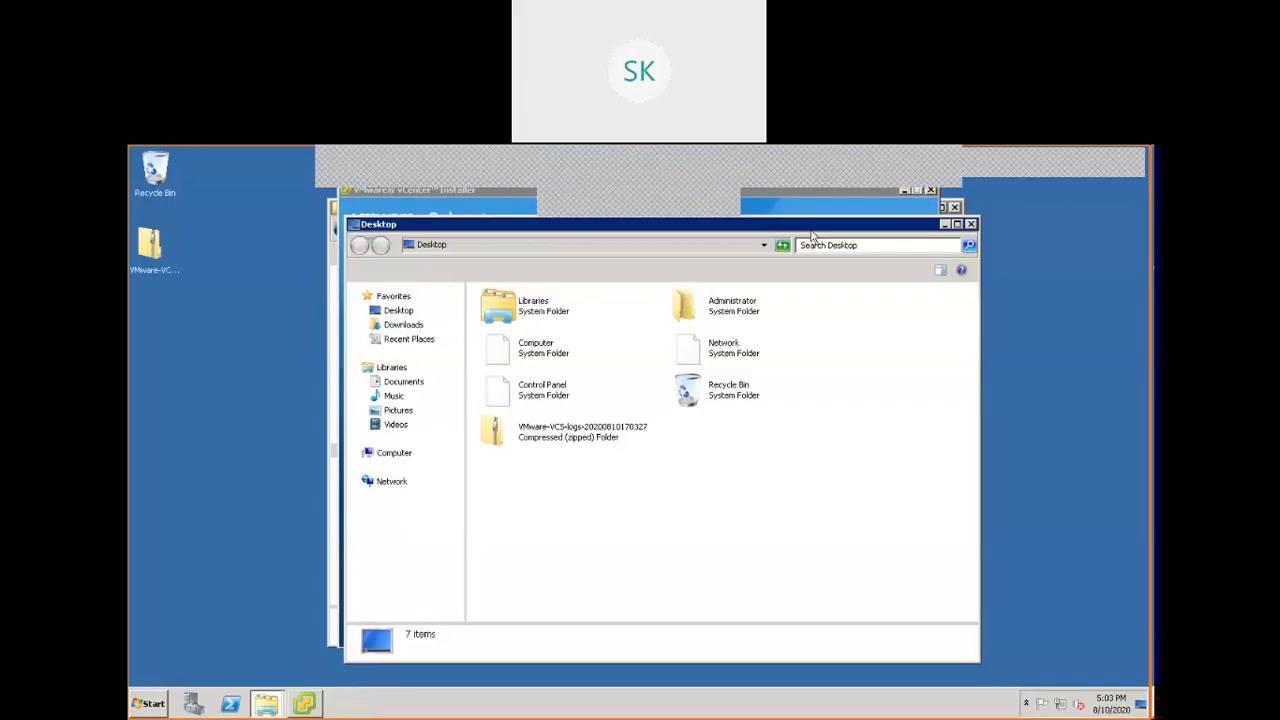
Move the vCenter Installer window clear of the other windows and minimize the VcenterDump folder window.
{"action": "left_click", "coordinate": [434, 191]}
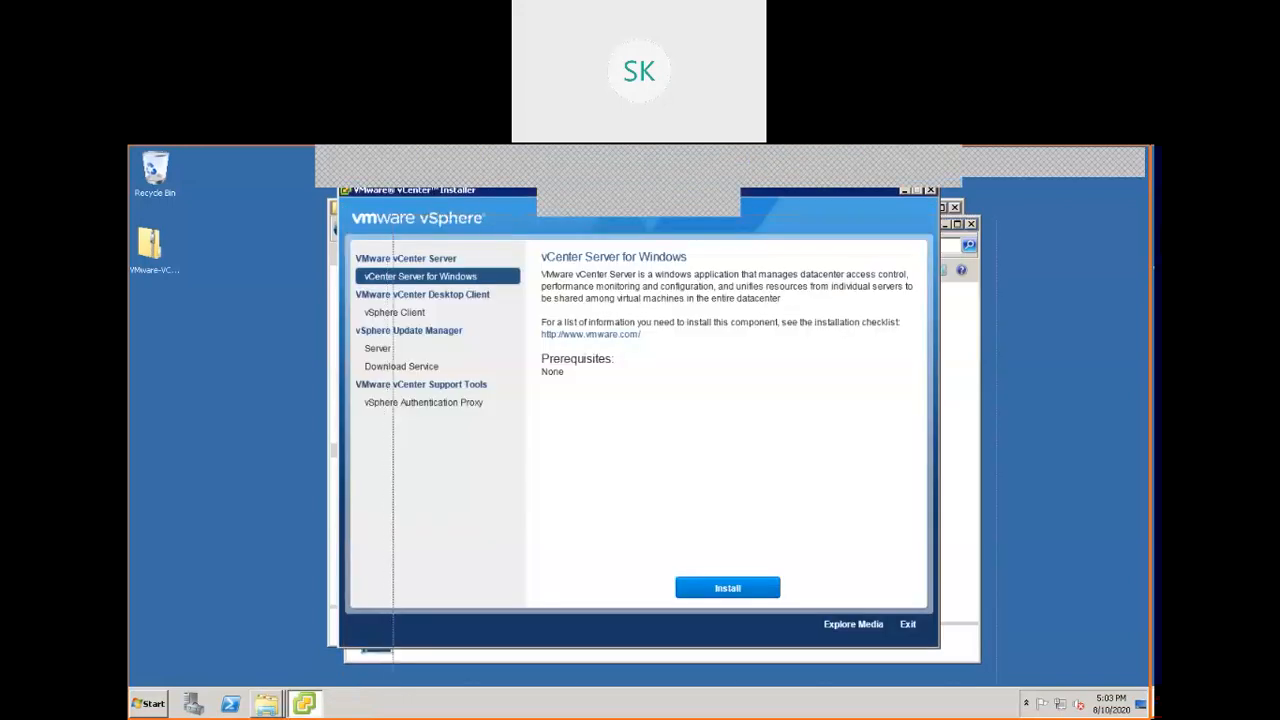
{"action": "left_click", "coordinate": [284, 168]}
{"action": "left_click", "coordinate": [308, 704]}
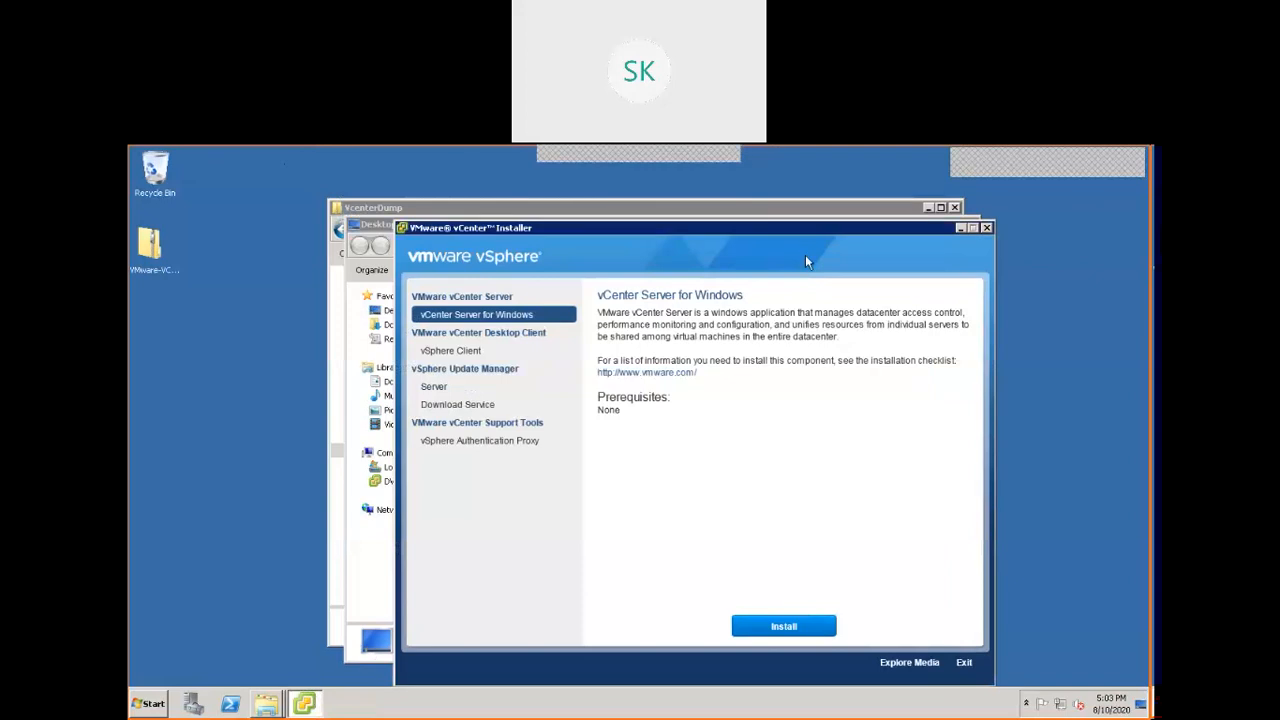
{"action": "left_click", "coordinate": [600, 208]}
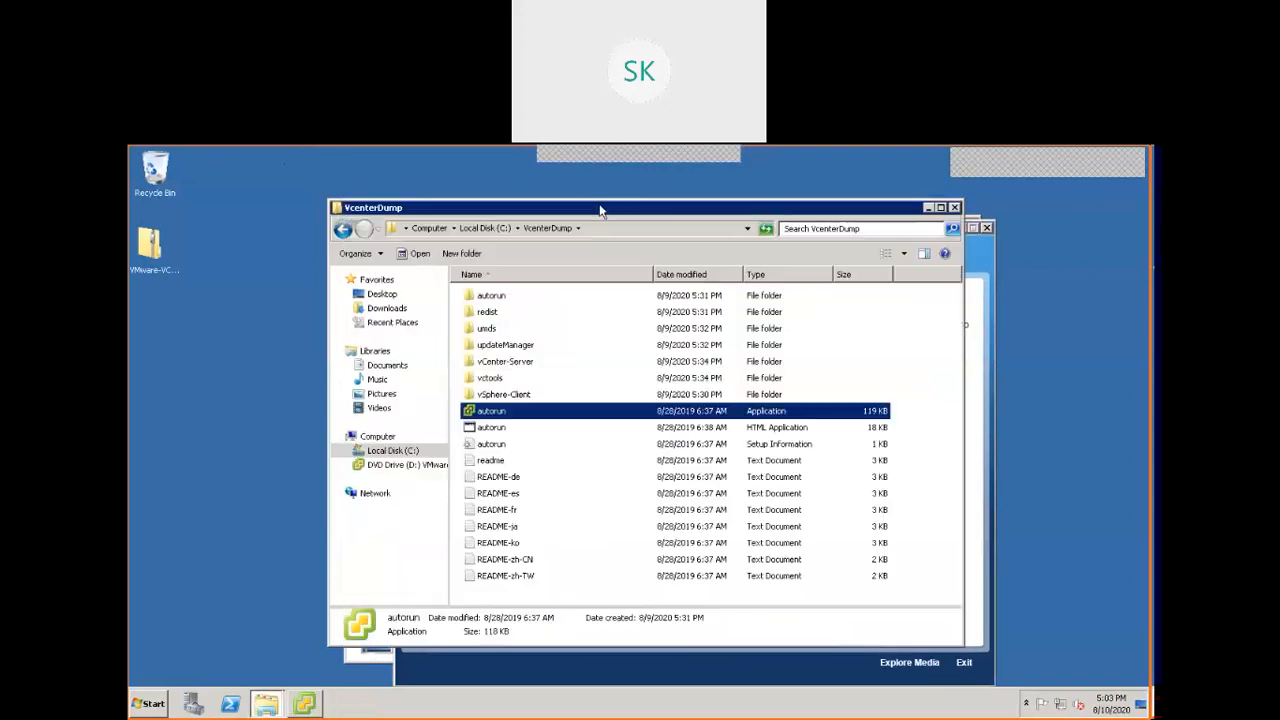
{"action": "left_click", "coordinate": [929, 208]}
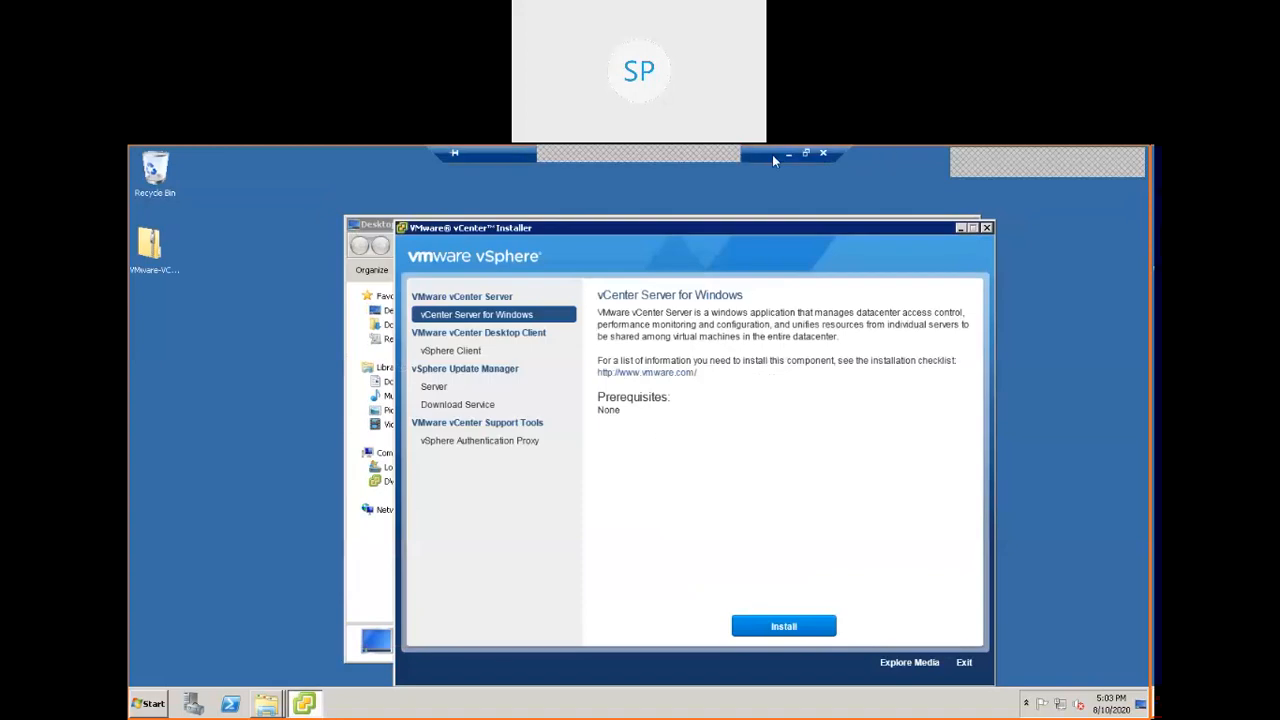
Leave the full-screen remote session and view the vcenterserver virtual machine's hardware settings in the vSphere Client.
{"action": "left_click", "coordinate": [808, 158]}
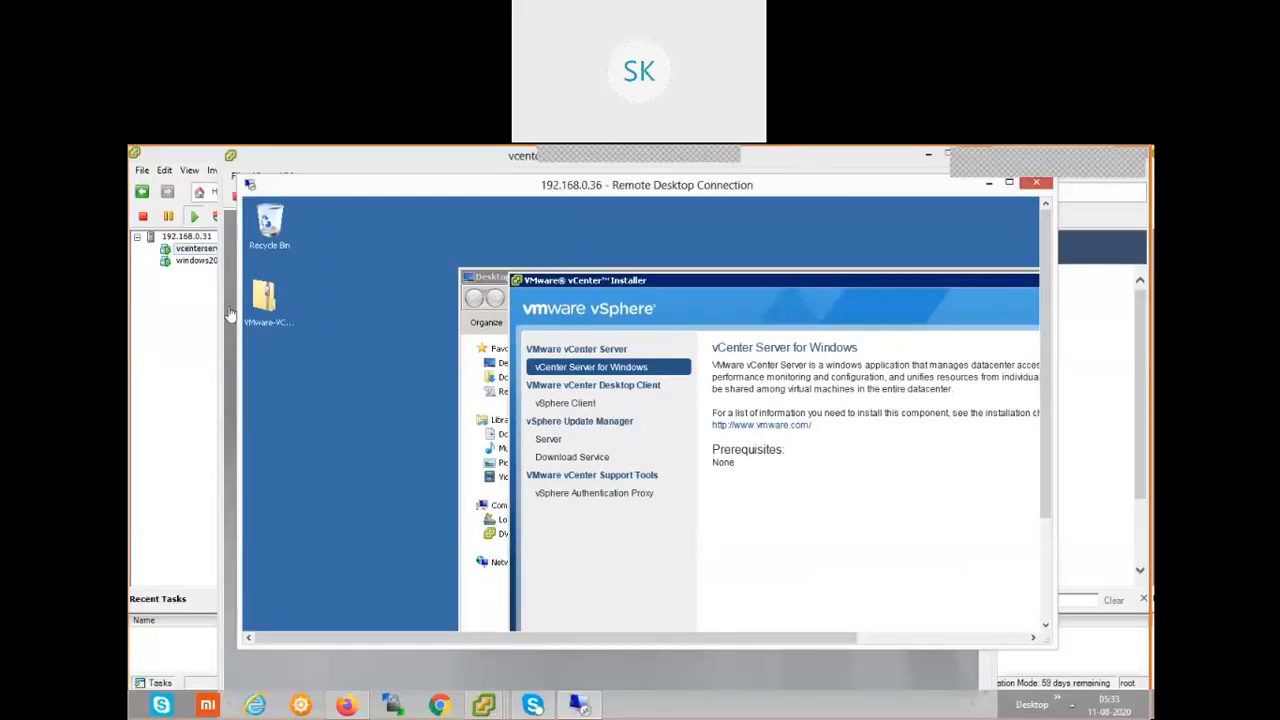
{"action": "left_click", "coordinate": [185, 323]}
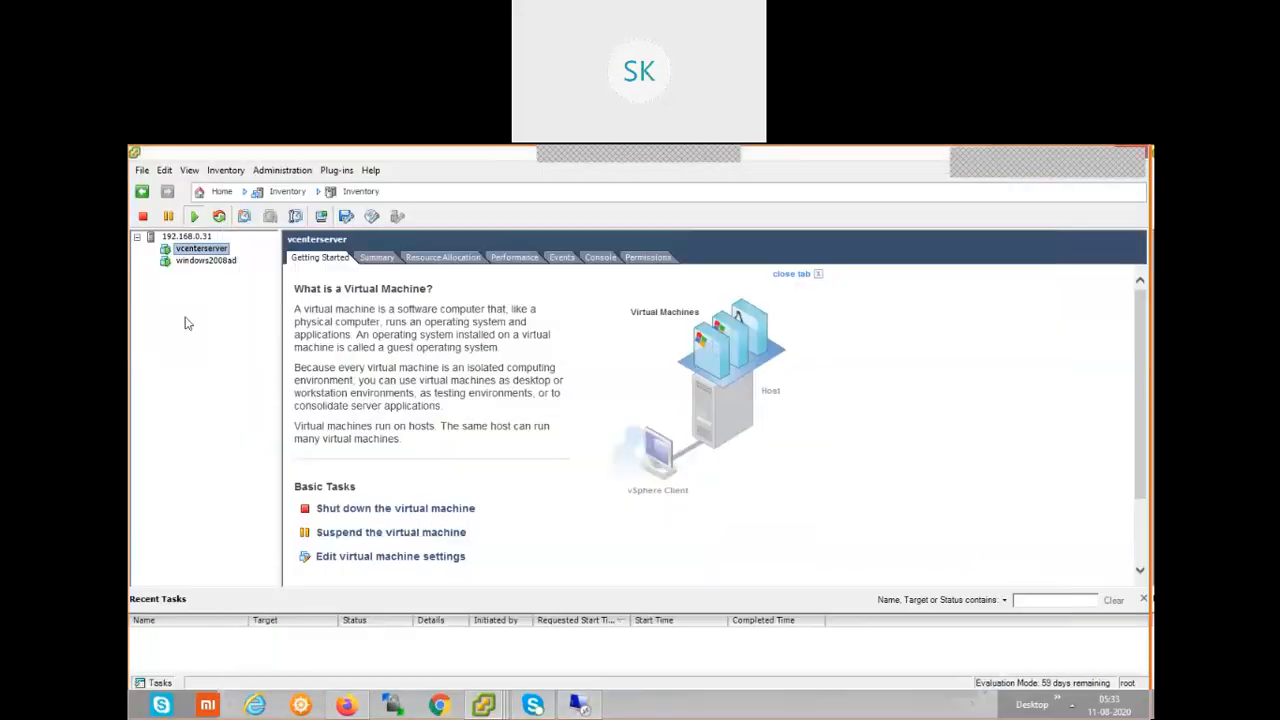
{"action": "right_click", "coordinate": [206, 257]}
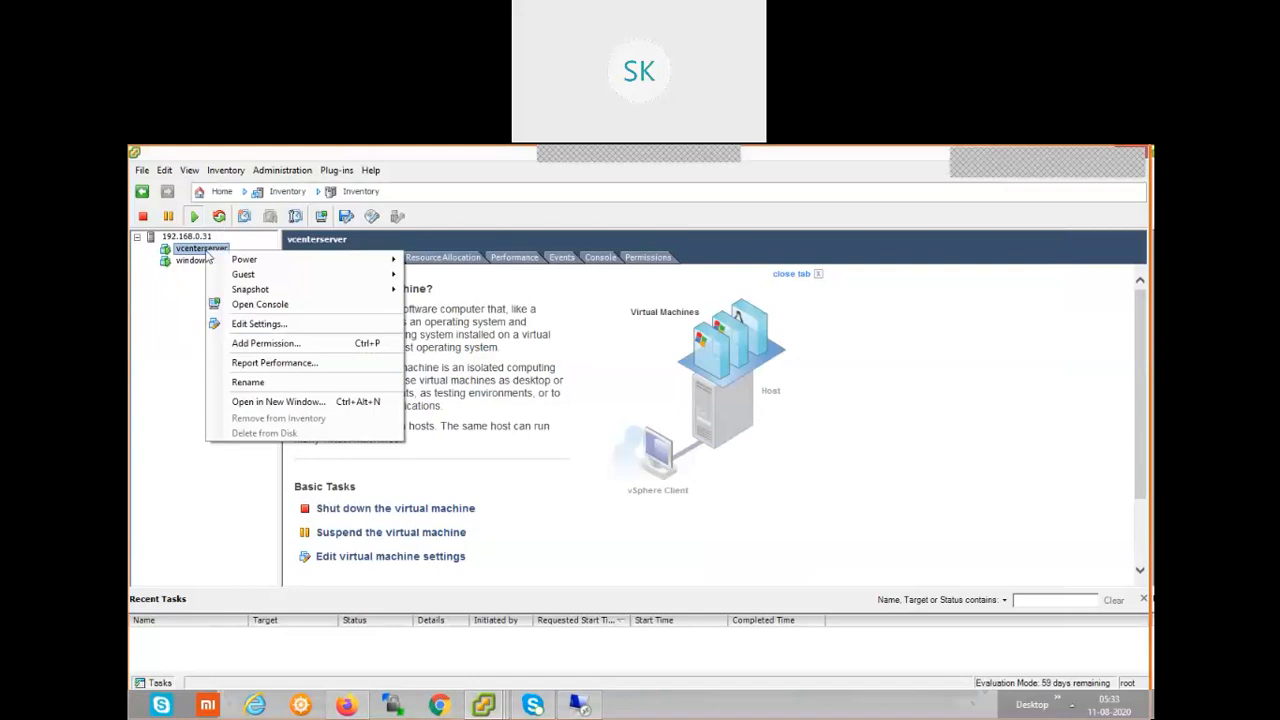
{"action": "left_click", "coordinate": [262, 325]}
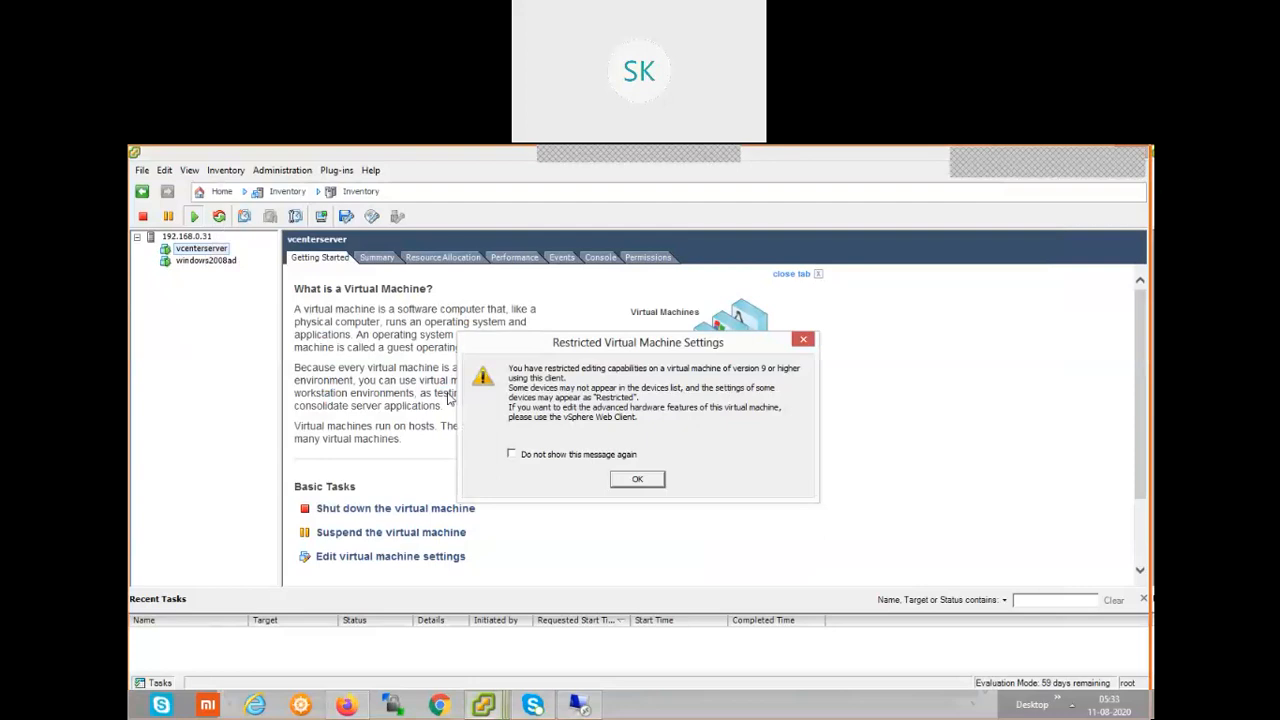
{"action": "left_click", "coordinate": [636, 480]}
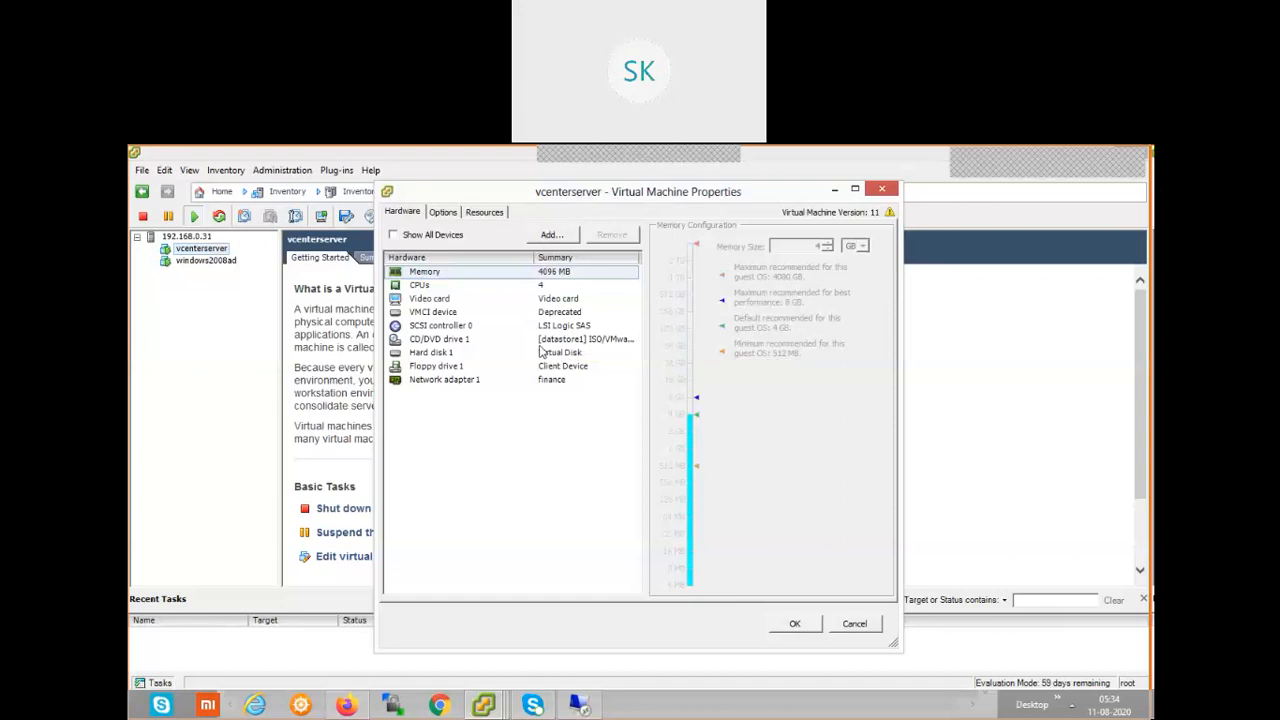
Return to the full-screen Remote Desktop session and close the vCenter Installer and Desktop folder windows.
{"action": "left_click", "coordinate": [582, 705]}
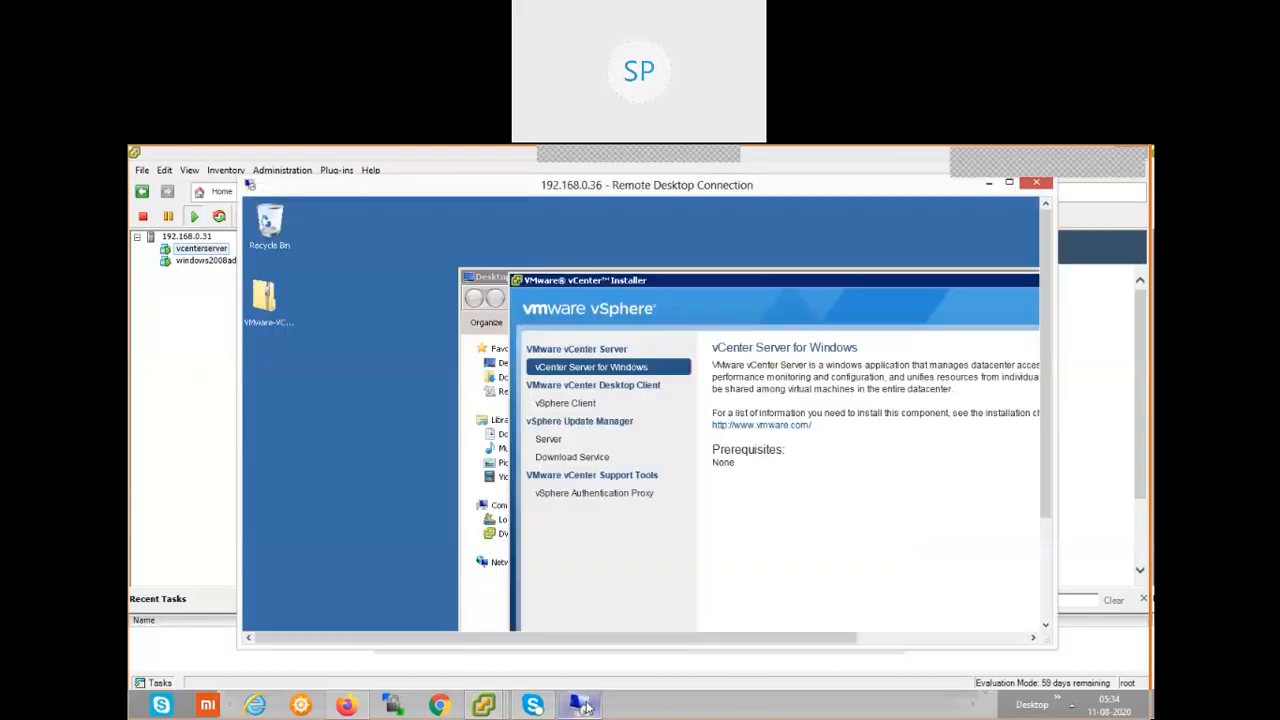
{"action": "double_click", "coordinate": [895, 188]}
{"action": "left_click", "coordinate": [987, 229]}
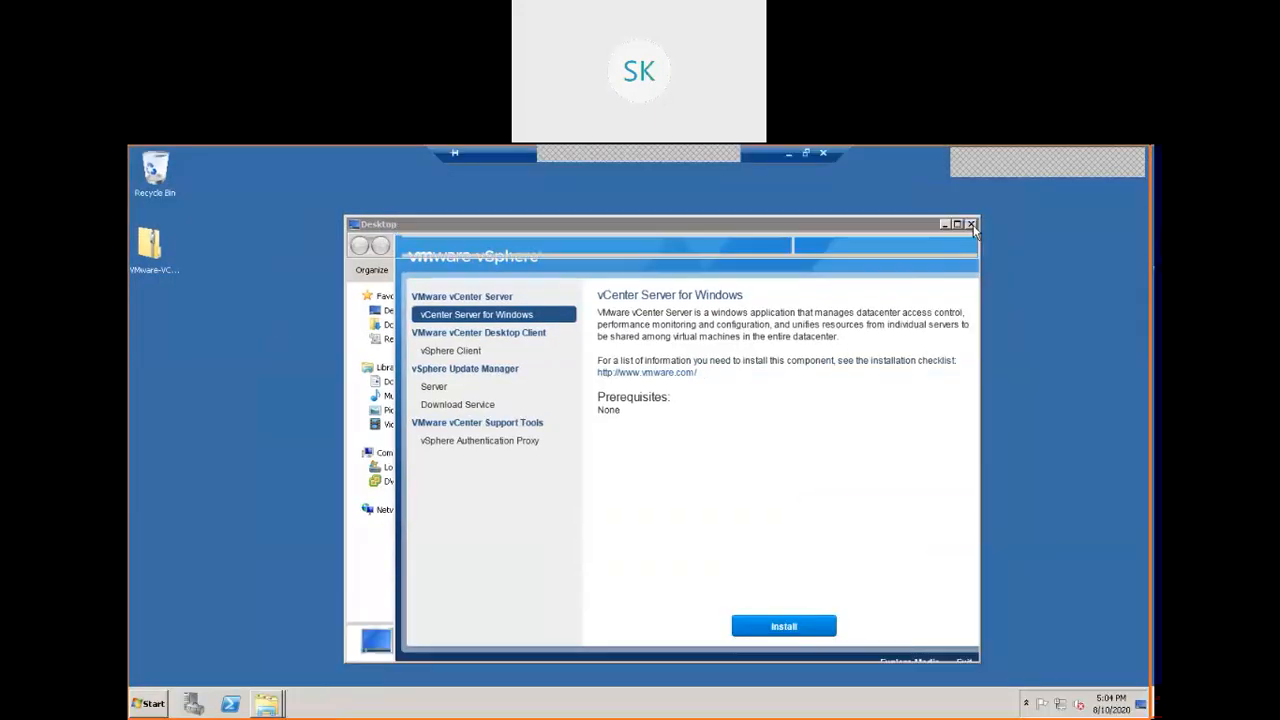
{"action": "left_click", "coordinate": [971, 225]}
Shut down the remote server with "sk" as the shutdown comment and confirm the remote shutdown.
{"action": "left_click", "coordinate": [148, 704]}
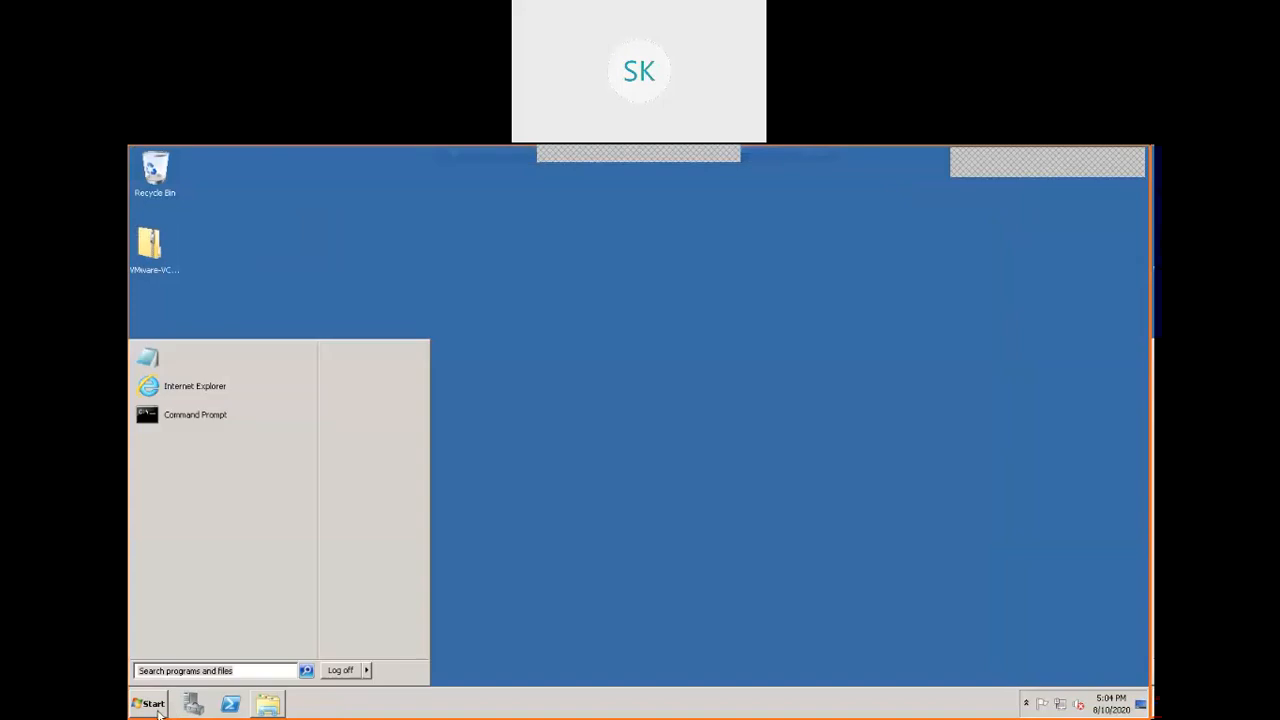
{"action": "mouse_move", "coordinate": [367, 672]}
{"action": "left_click", "coordinate": [434, 656]}
{"action": "type", "text": "sk"}
{"action": "left_click", "coordinate": [656, 471]}
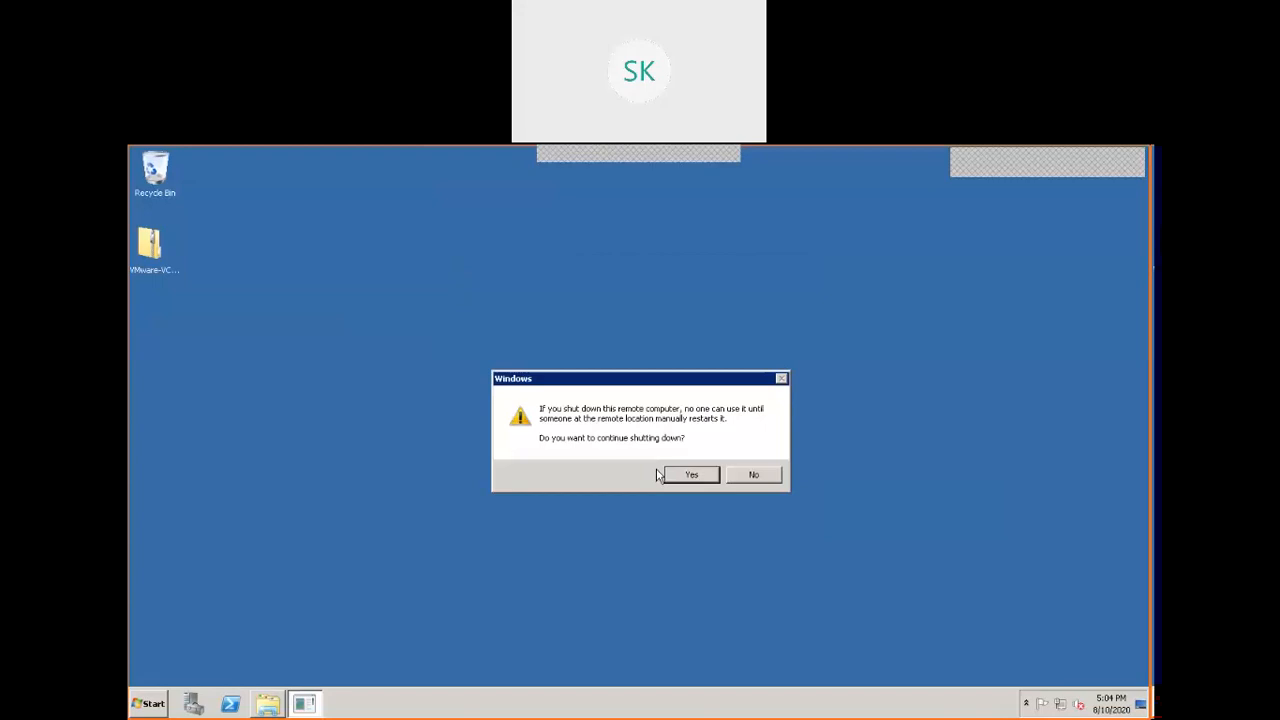
{"action": "left_click", "coordinate": [676, 474]}
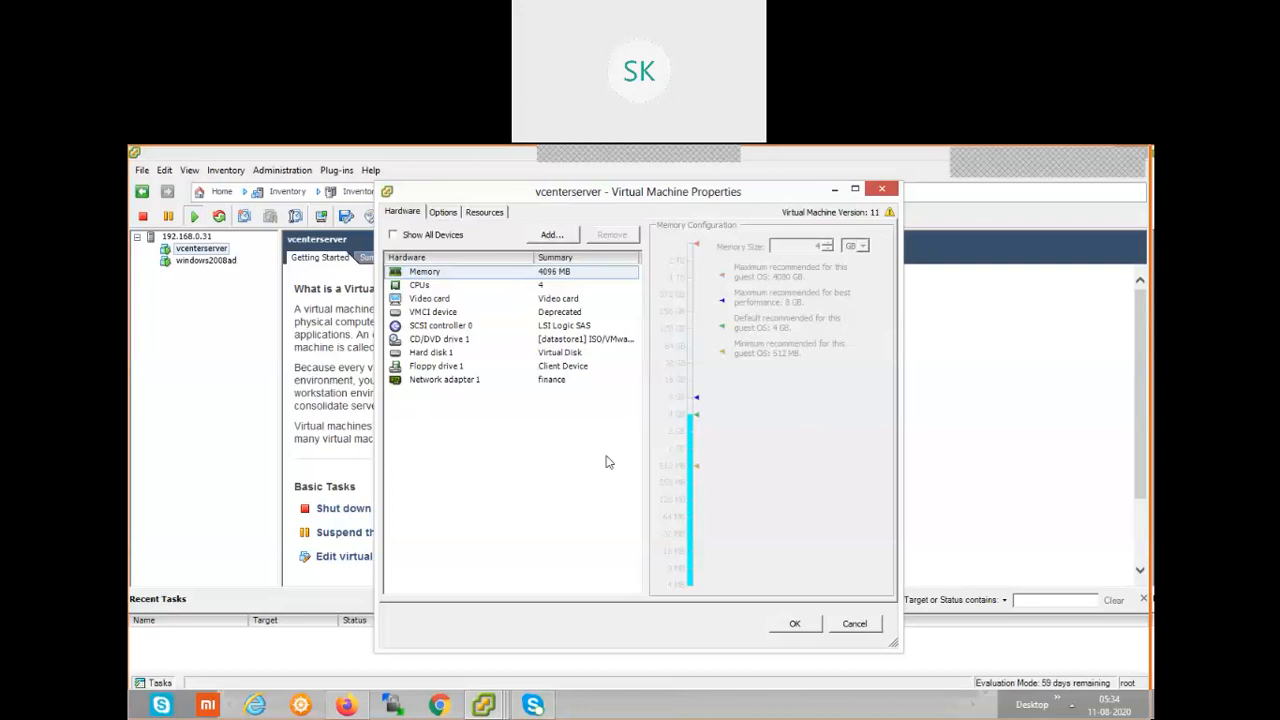
Check the vcenterserver console for the shutdown's progress and close the open properties and console windows.
{"action": "left_click", "coordinate": [484, 705]}
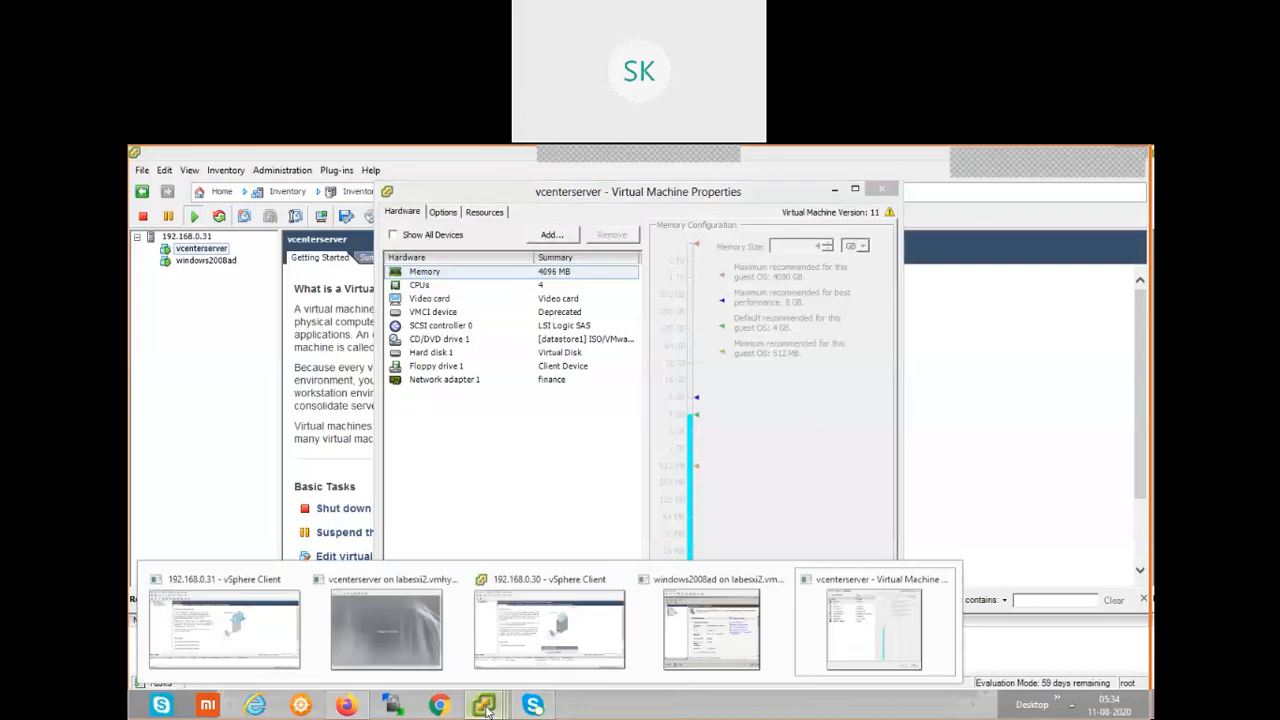
{"action": "left_click", "coordinate": [361, 627]}
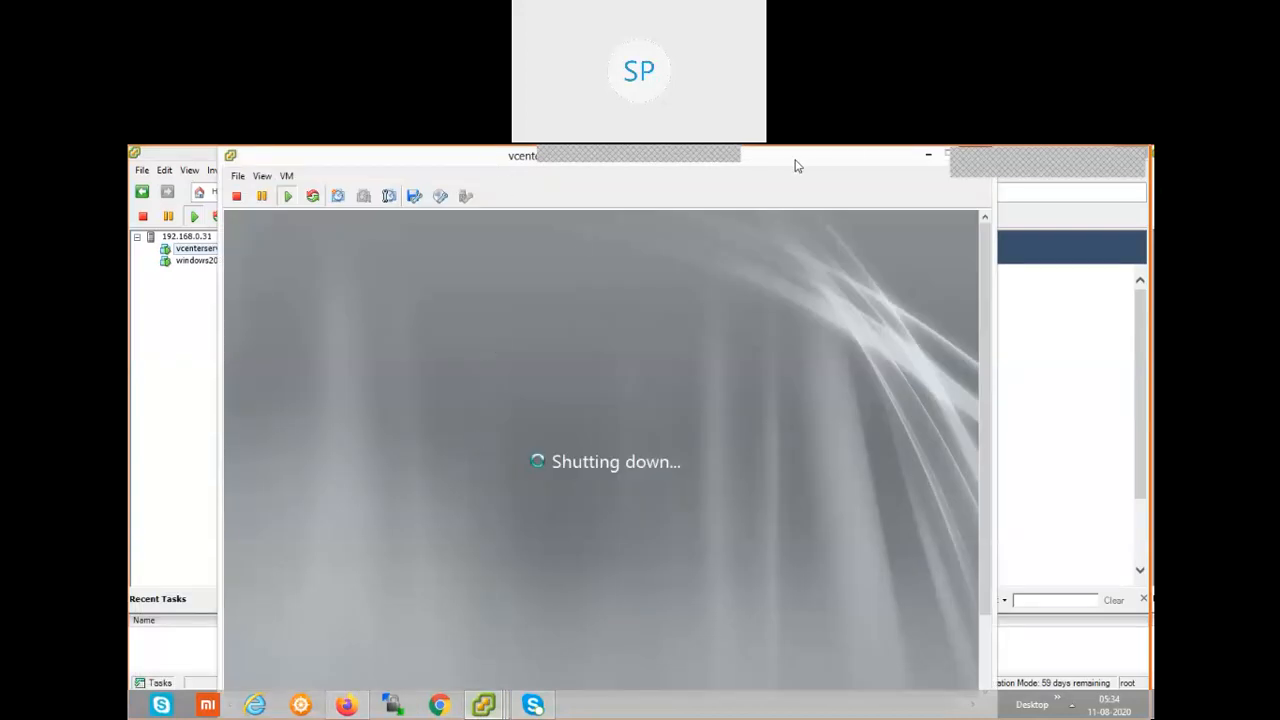
{"action": "left_click", "coordinate": [486, 705]}
{"action": "left_click", "coordinate": [858, 642]}
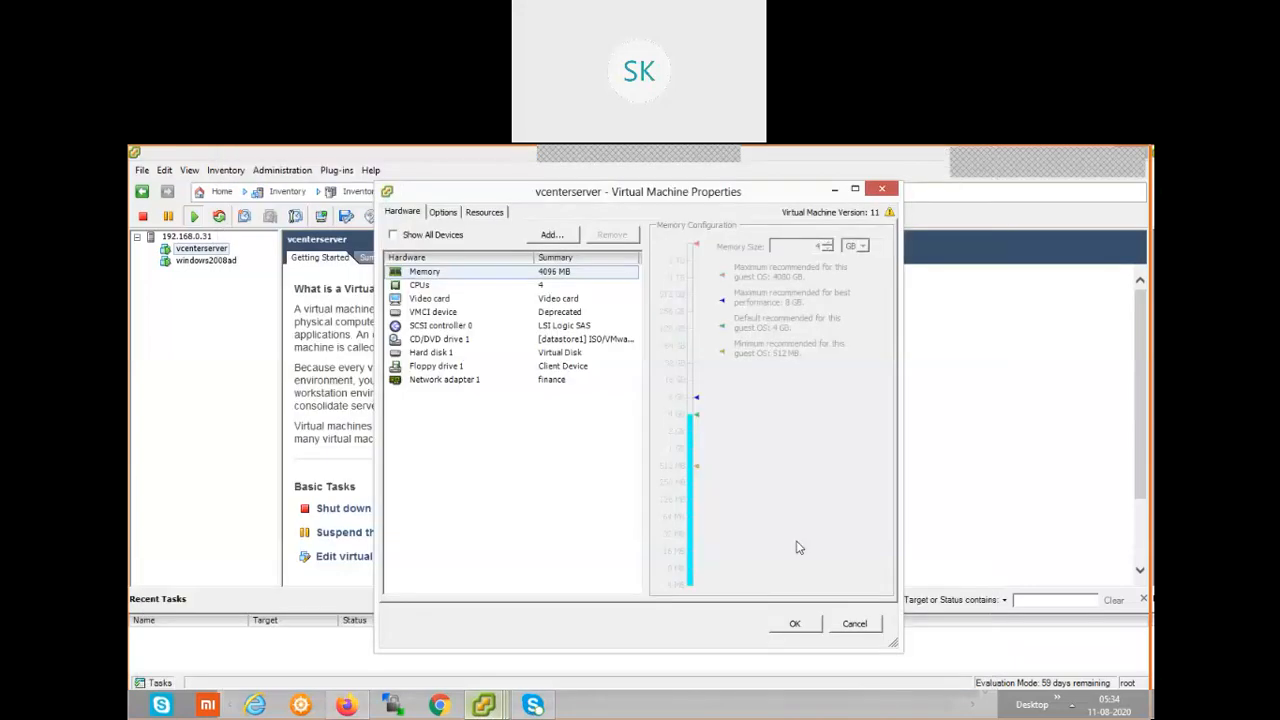
{"action": "left_click", "coordinate": [483, 705]}
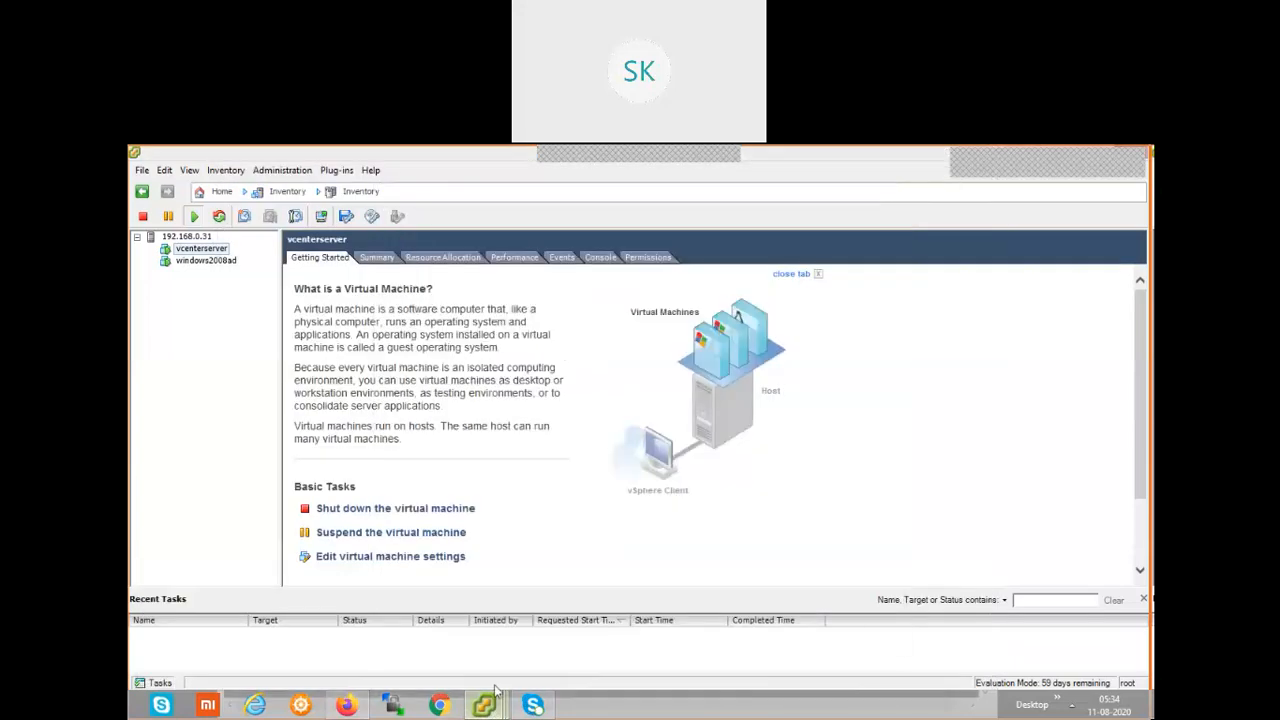
{"action": "left_click", "coordinate": [421, 623]}
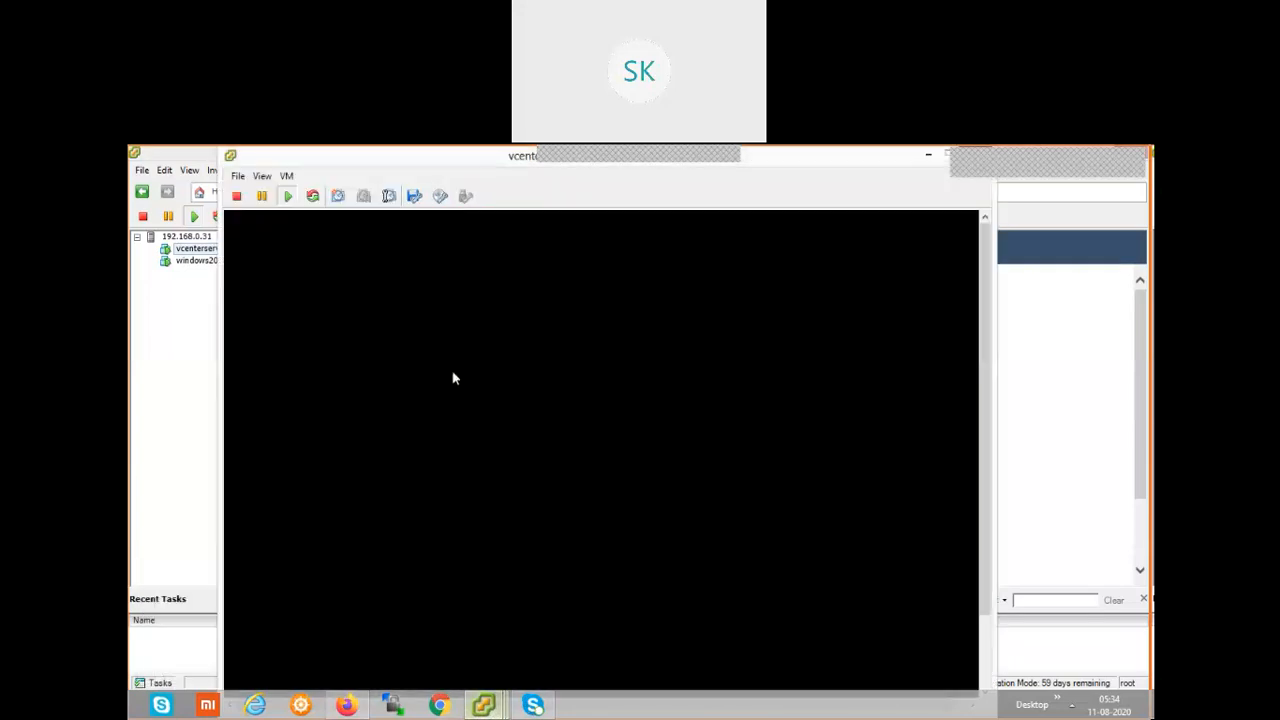
{"action": "left_click_drag", "start_coordinate": [360, 176], "coordinate": [439, 282]}
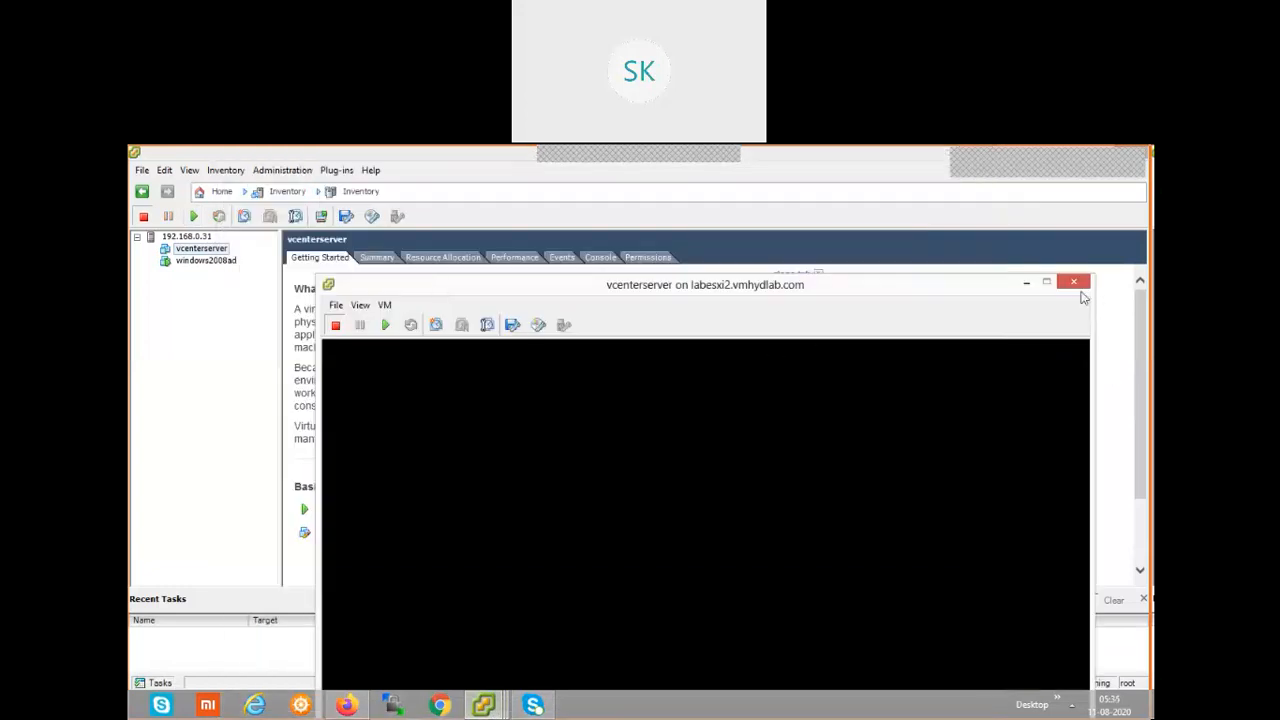
{"action": "left_click", "coordinate": [1074, 282]}
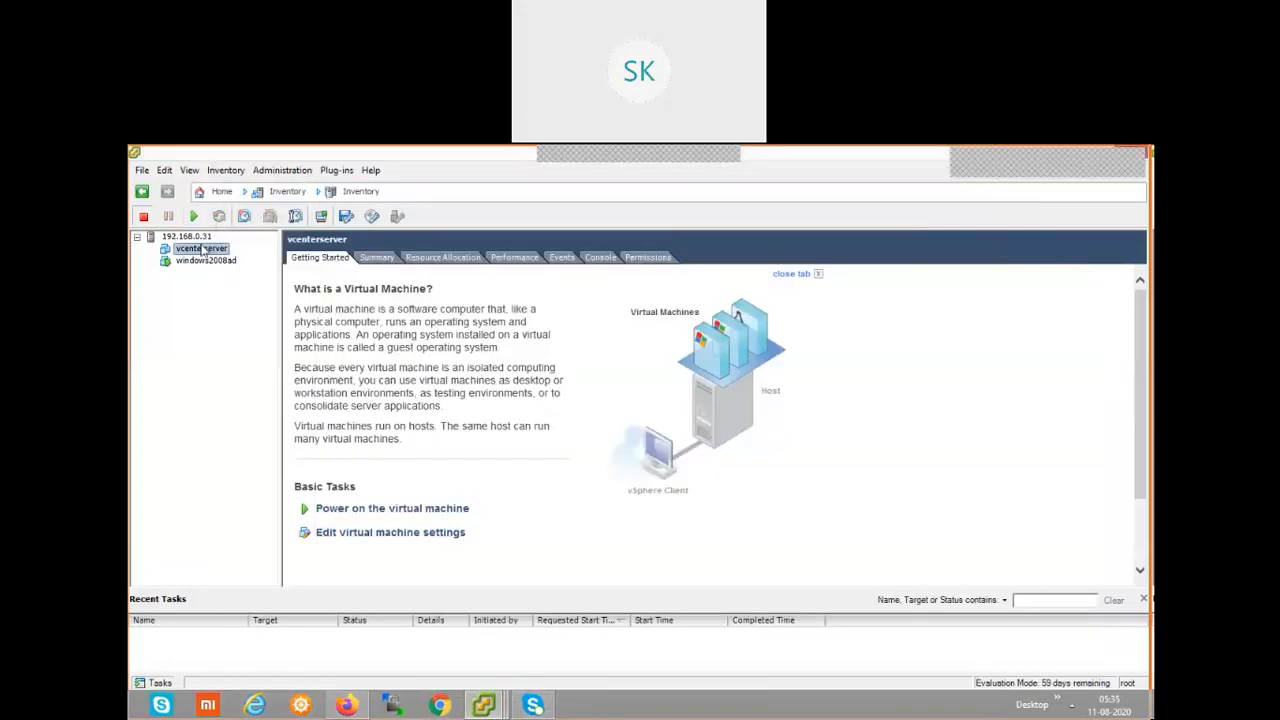
Edit the vcenterserver virtual machine's settings and set its memory size to 10 GB.
{"action": "right_click", "coordinate": [204, 250]}
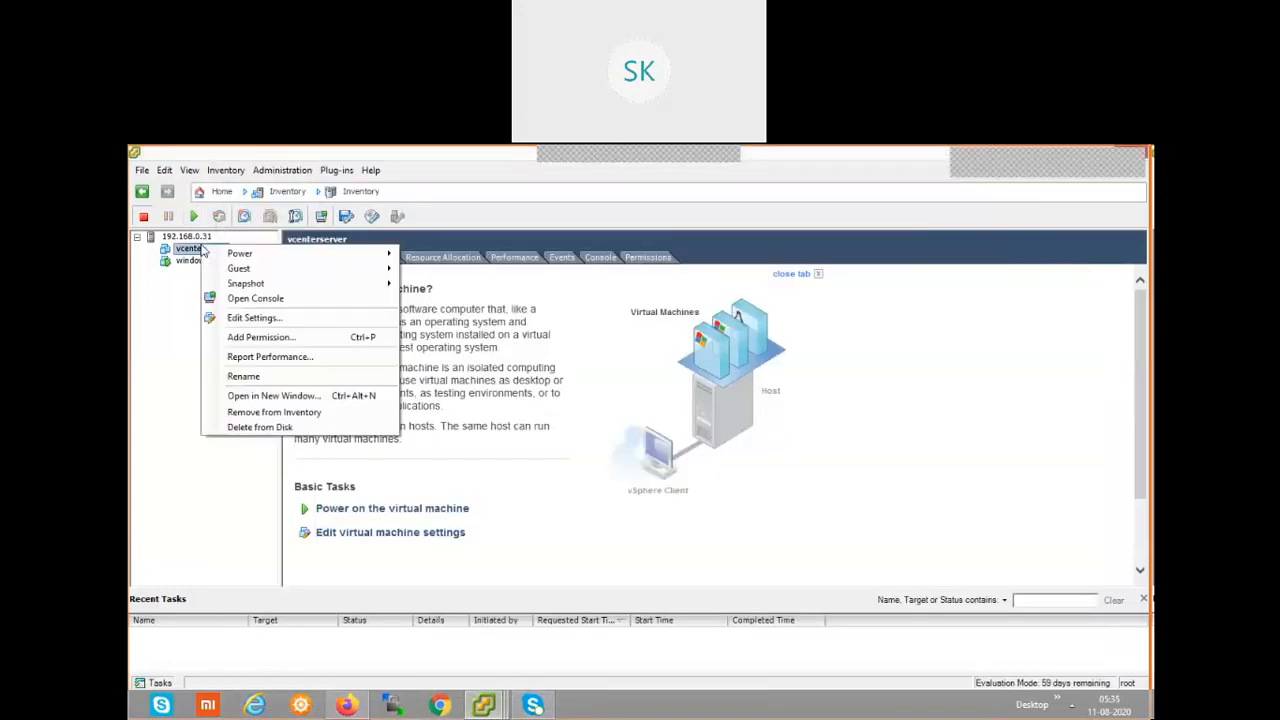
{"action": "left_click", "coordinate": [255, 318]}
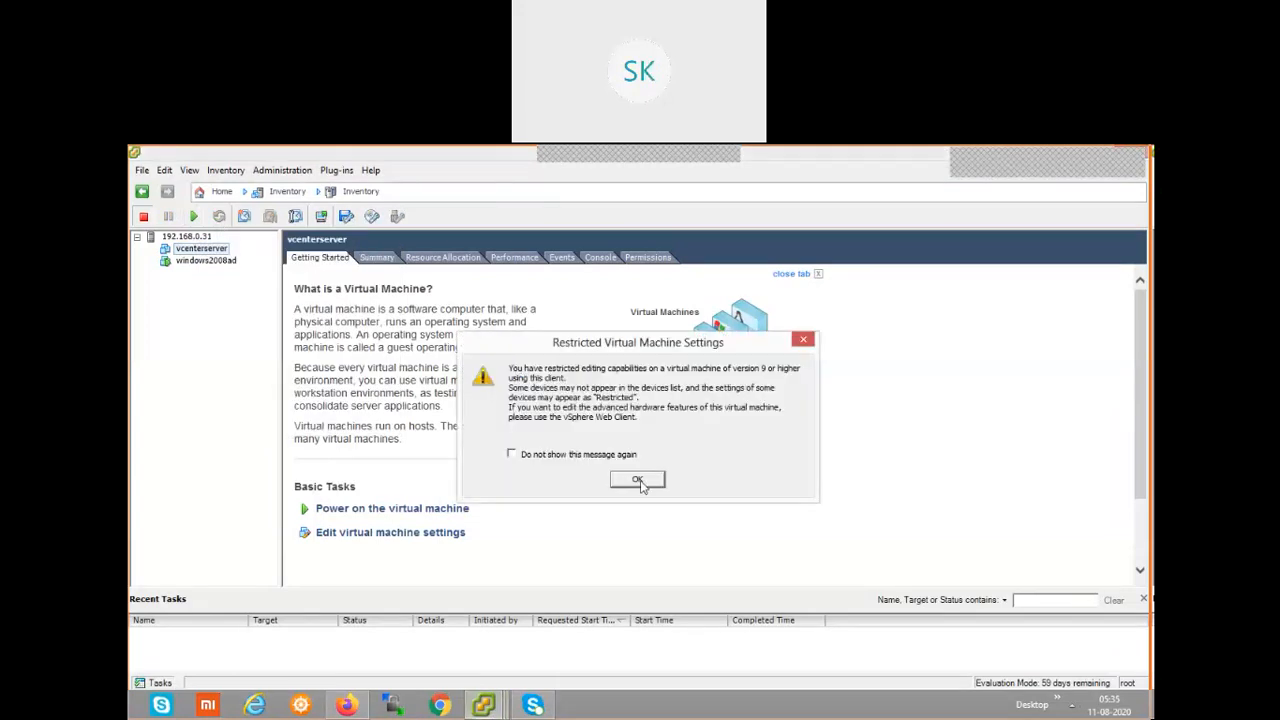
{"action": "left_click", "coordinate": [640, 481]}
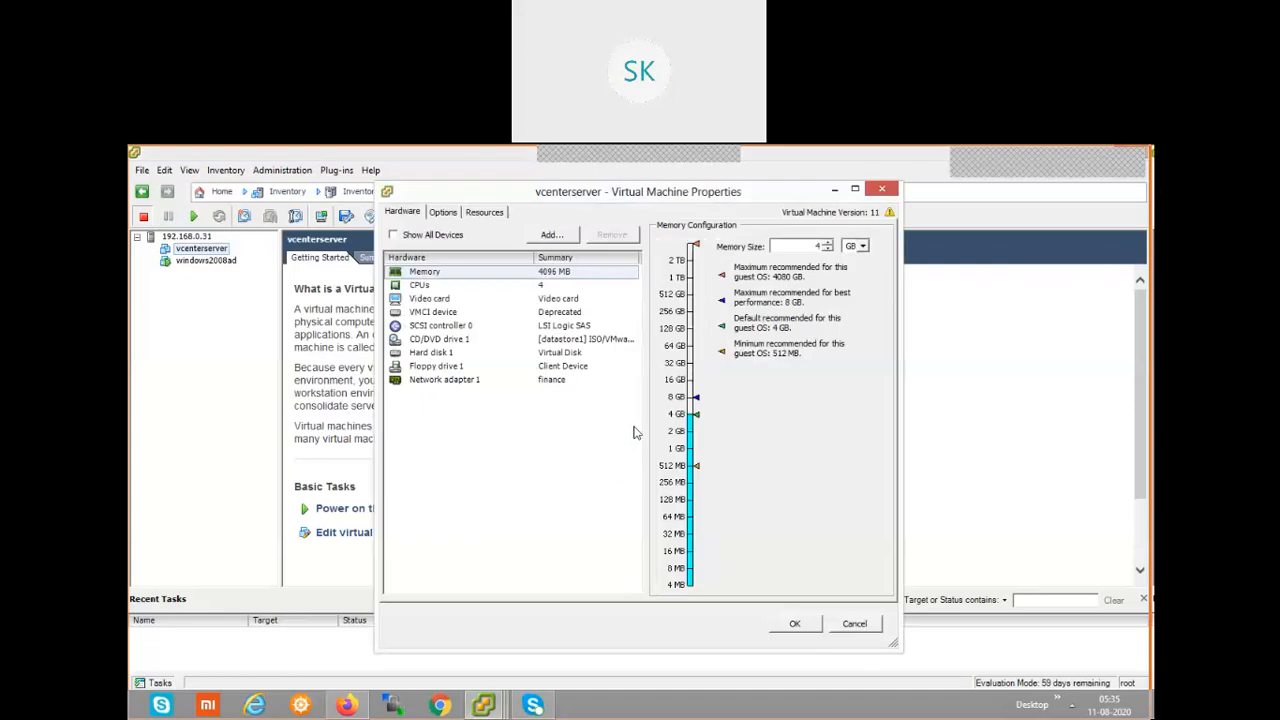
{"action": "double_click", "coordinate": [816, 246]}
{"action": "key", "text": "BackSpace"}
{"action": "type", "text": "10"}
{"action": "left_click", "coordinate": [795, 624]}
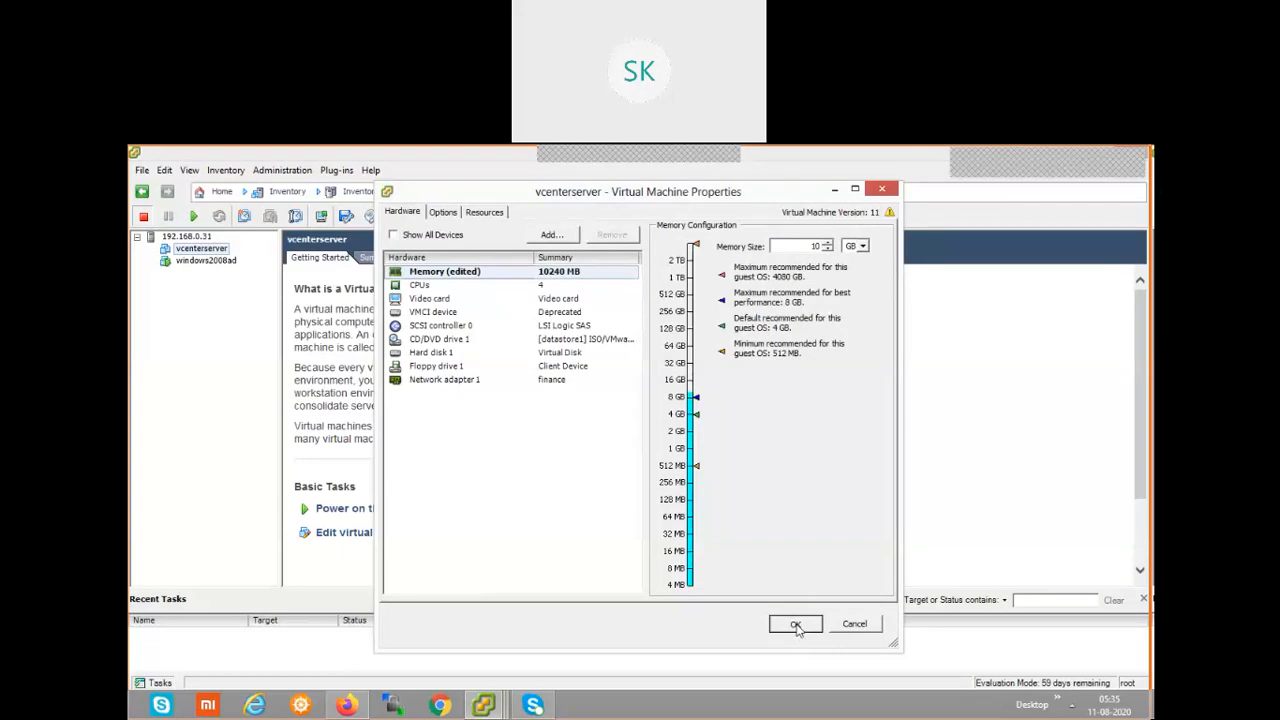
{"action": "left_click", "coordinate": [795, 624]}
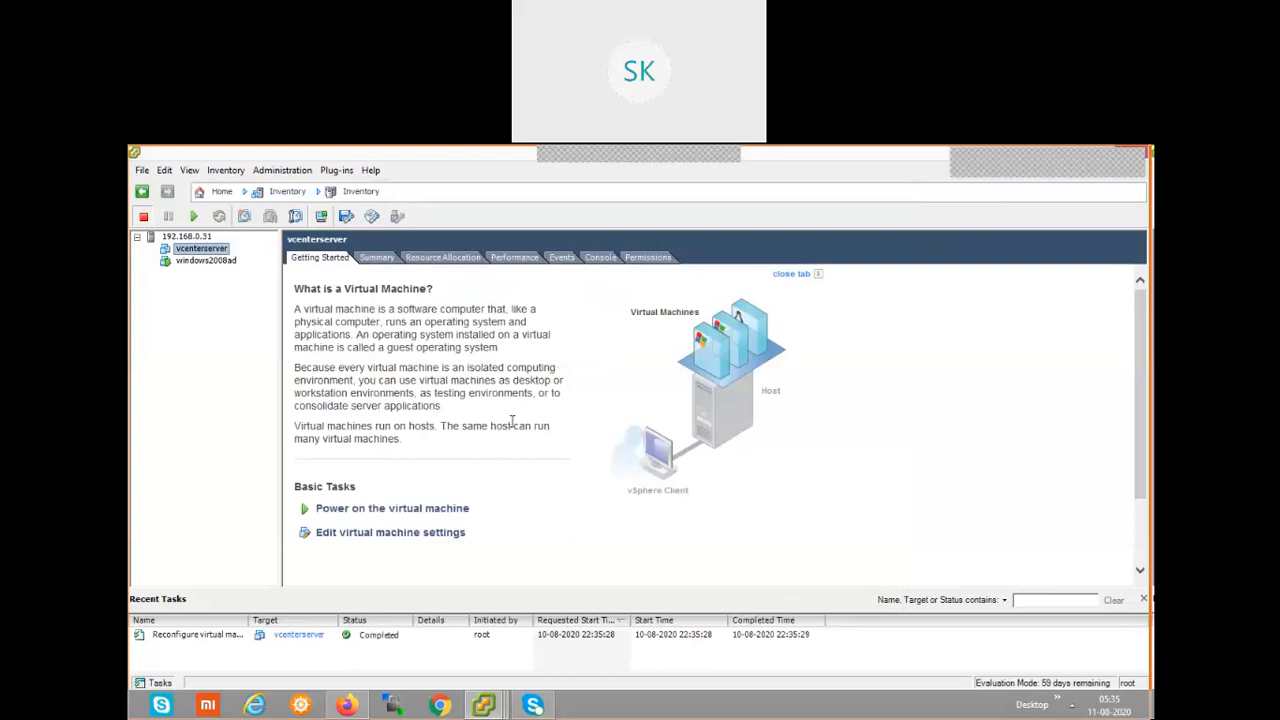
Power on the vcenterserver virtual machine.
{"action": "right_click", "coordinate": [221, 251]}
{"action": "mouse_move", "coordinate": [320, 258]}
{"action": "left_click", "coordinate": [458, 259]}
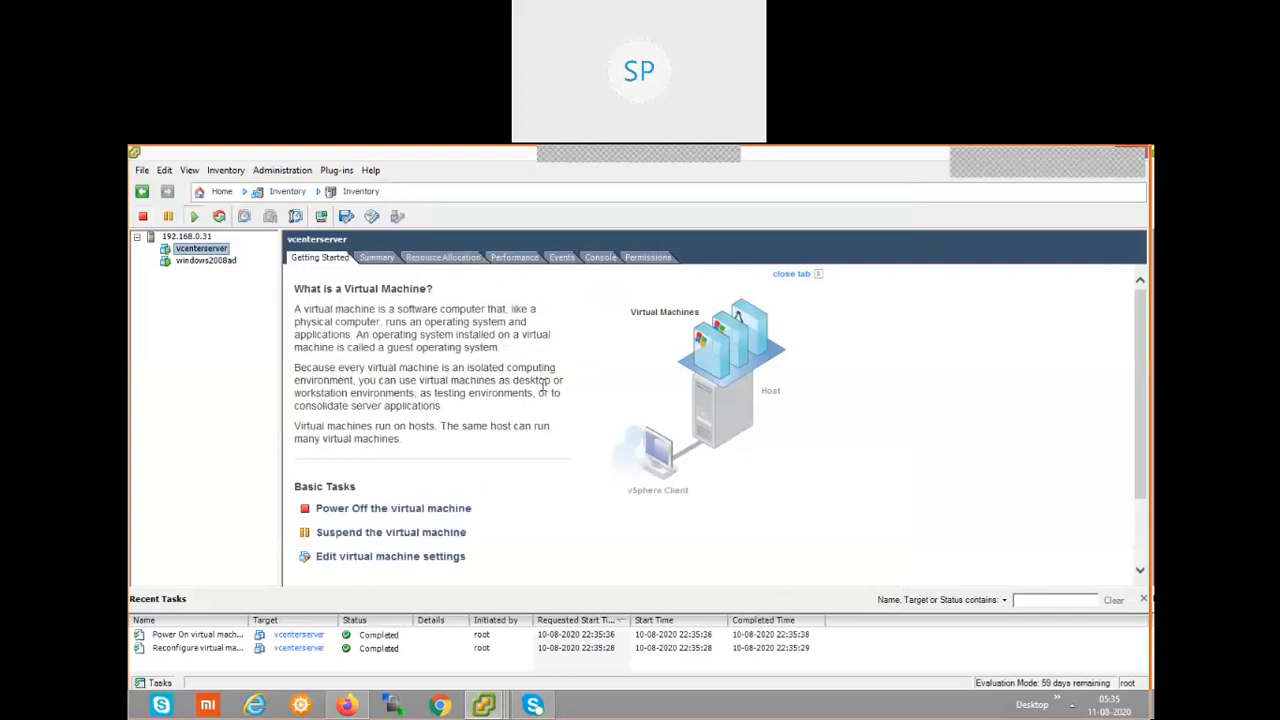
Review the memory and Hard disk 1 settings of the vcenterserver virtual machine and close them without changes.
{"action": "right_click", "coordinate": [208, 248]}
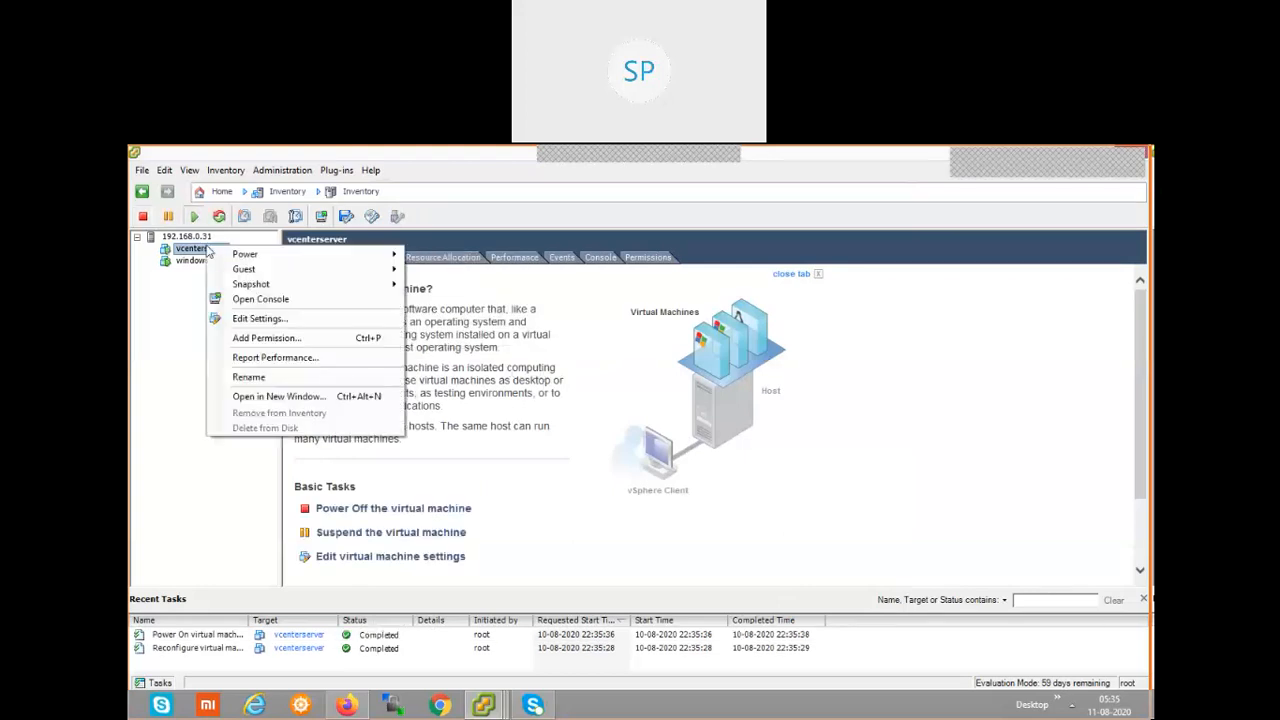
{"action": "left_click", "coordinate": [280, 318]}
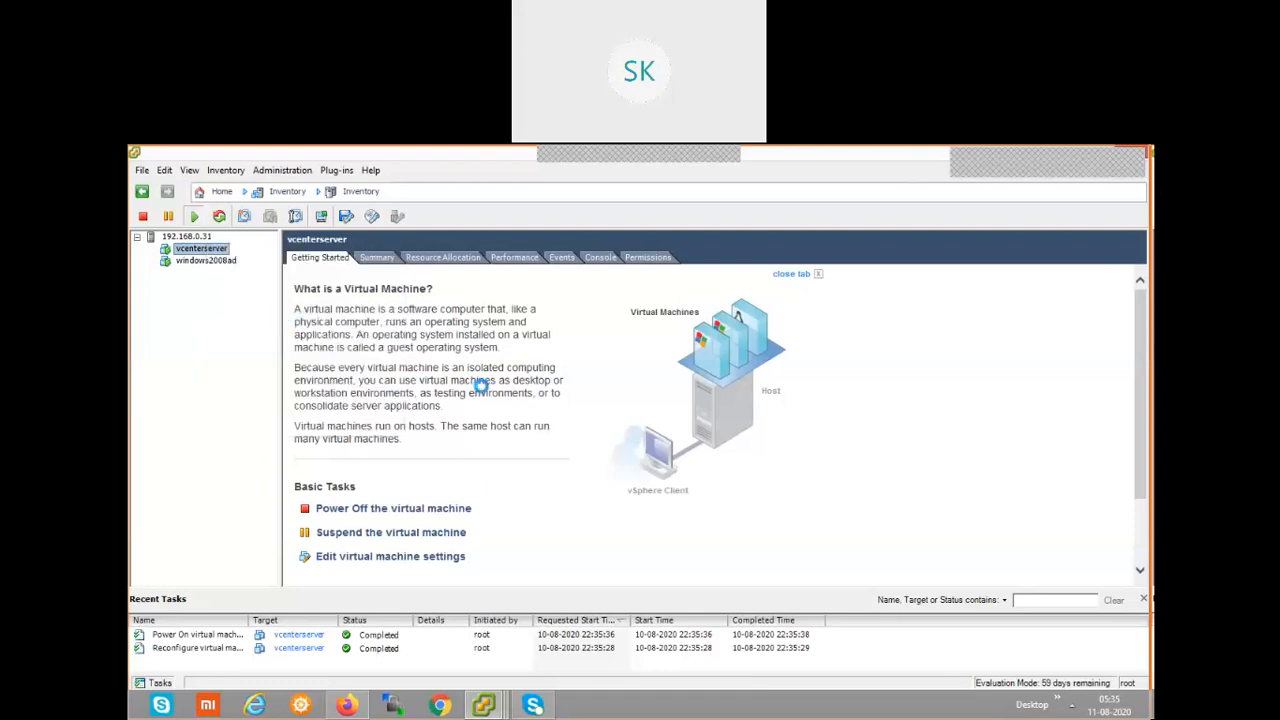
{"action": "left_click", "coordinate": [634, 482]}
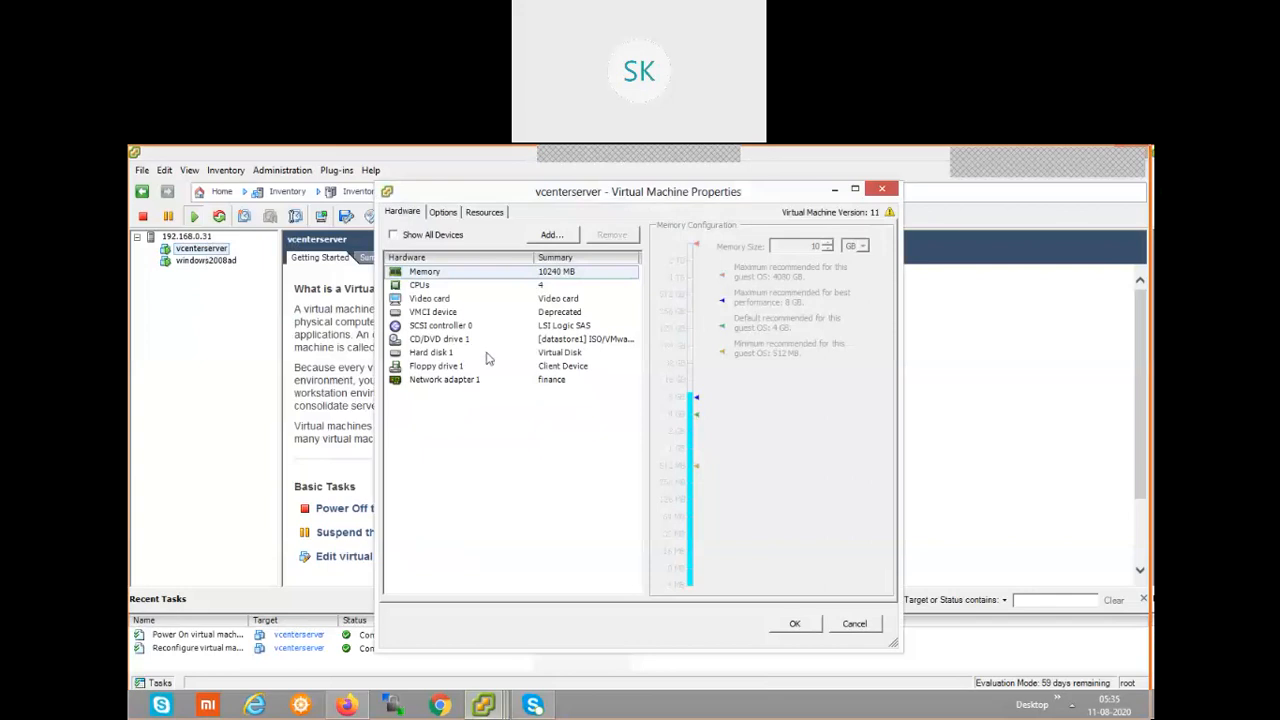
{"action": "left_click", "coordinate": [436, 353]}
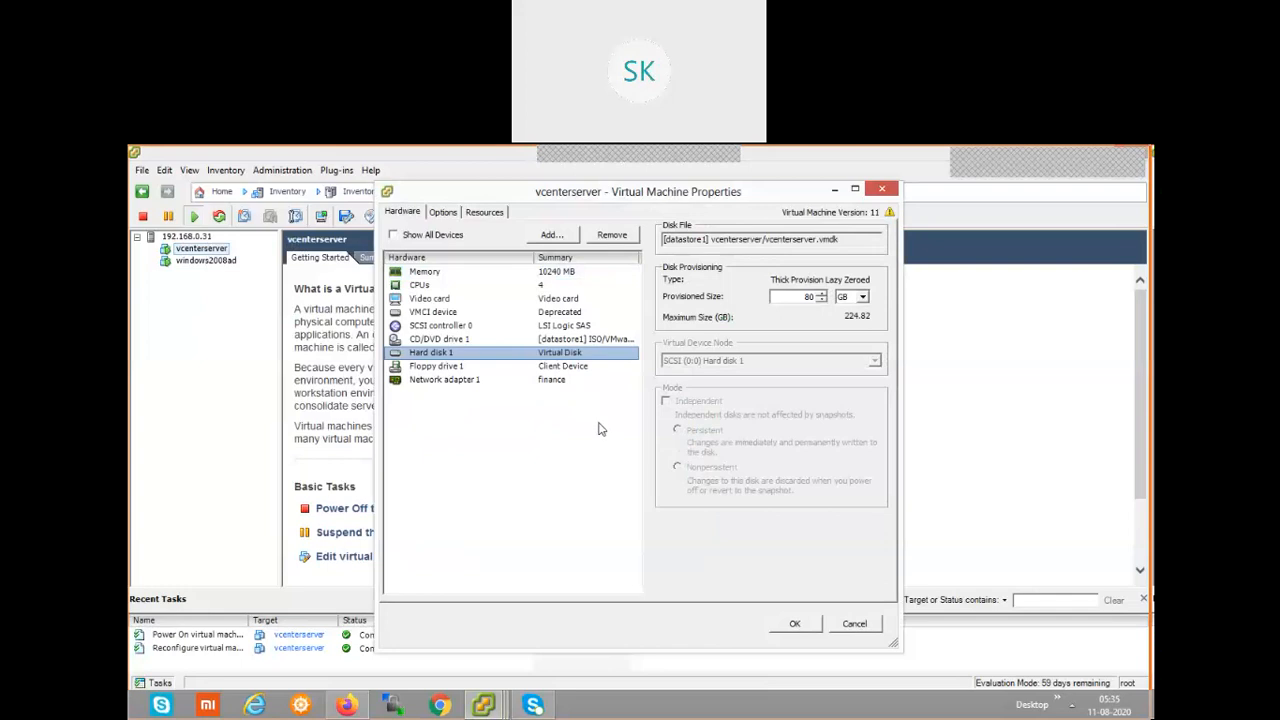
{"action": "left_click", "coordinate": [852, 625]}
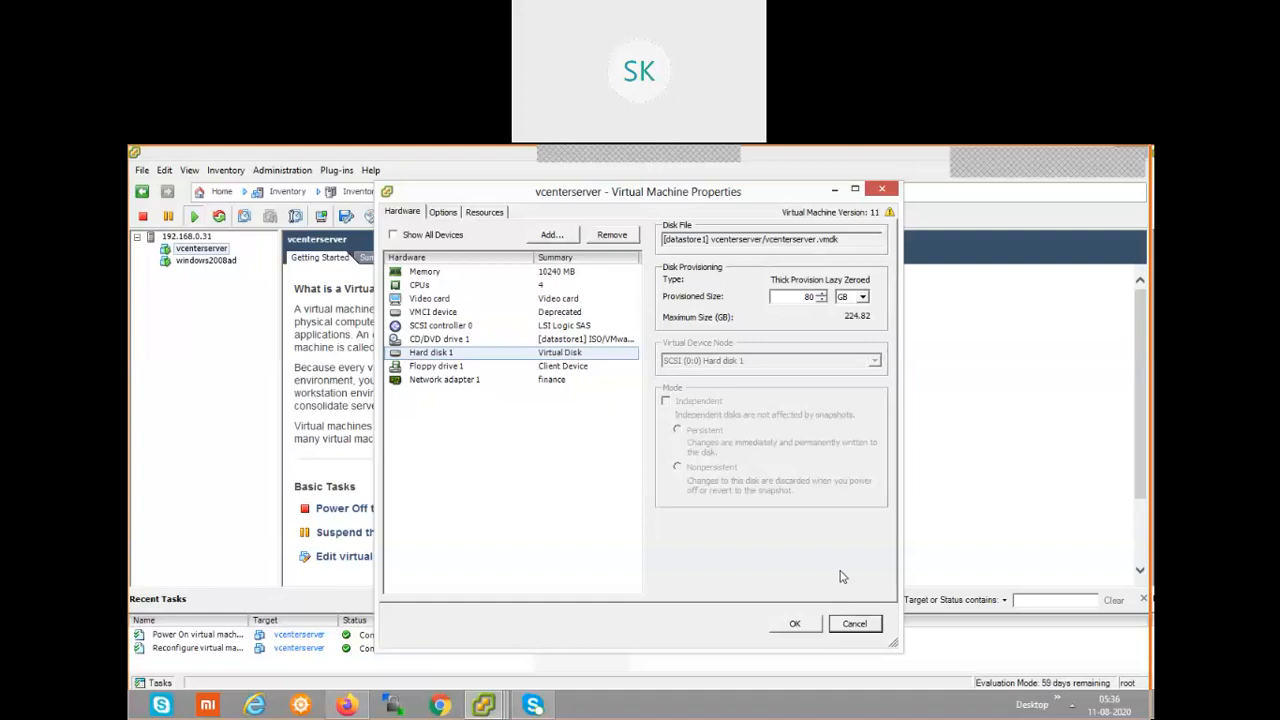
Close the virtual machine properties and open the vcenterserver console to check whether the guest has booted.
{"action": "left_click", "coordinate": [855, 623]}
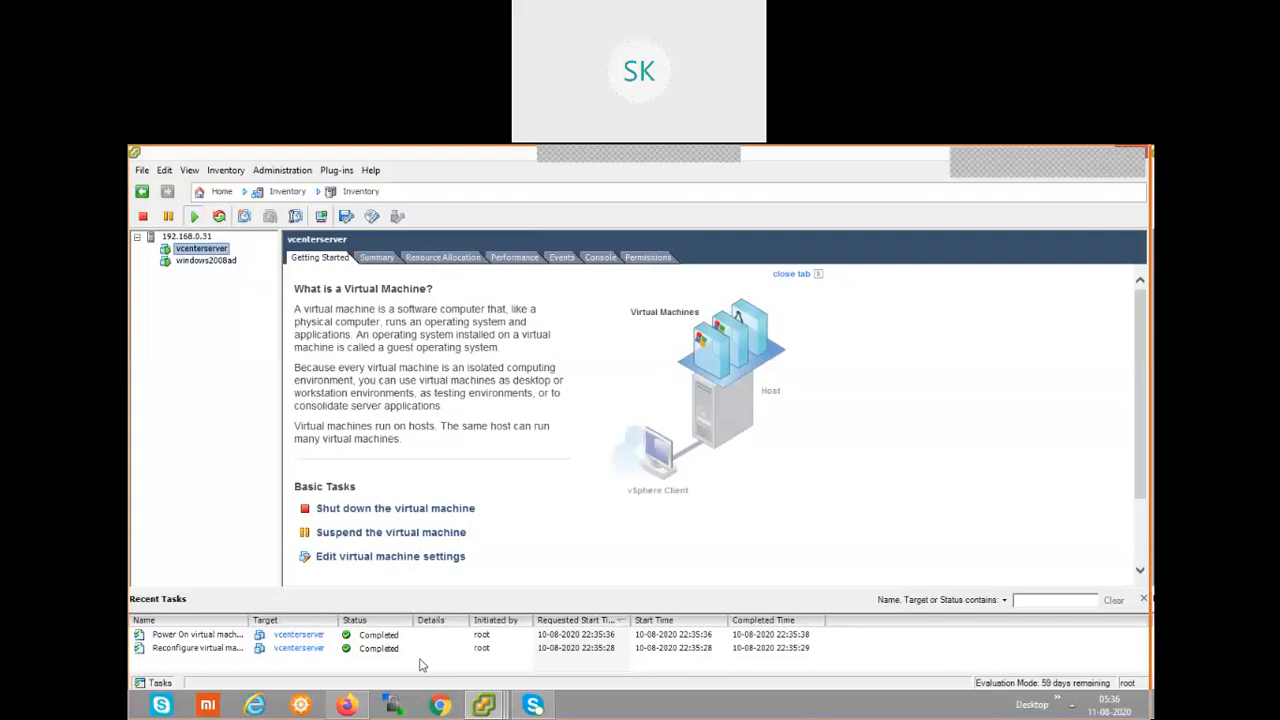
{"action": "key", "text": "super+r"}
{"action": "mouse_move", "coordinate": [492, 707]}
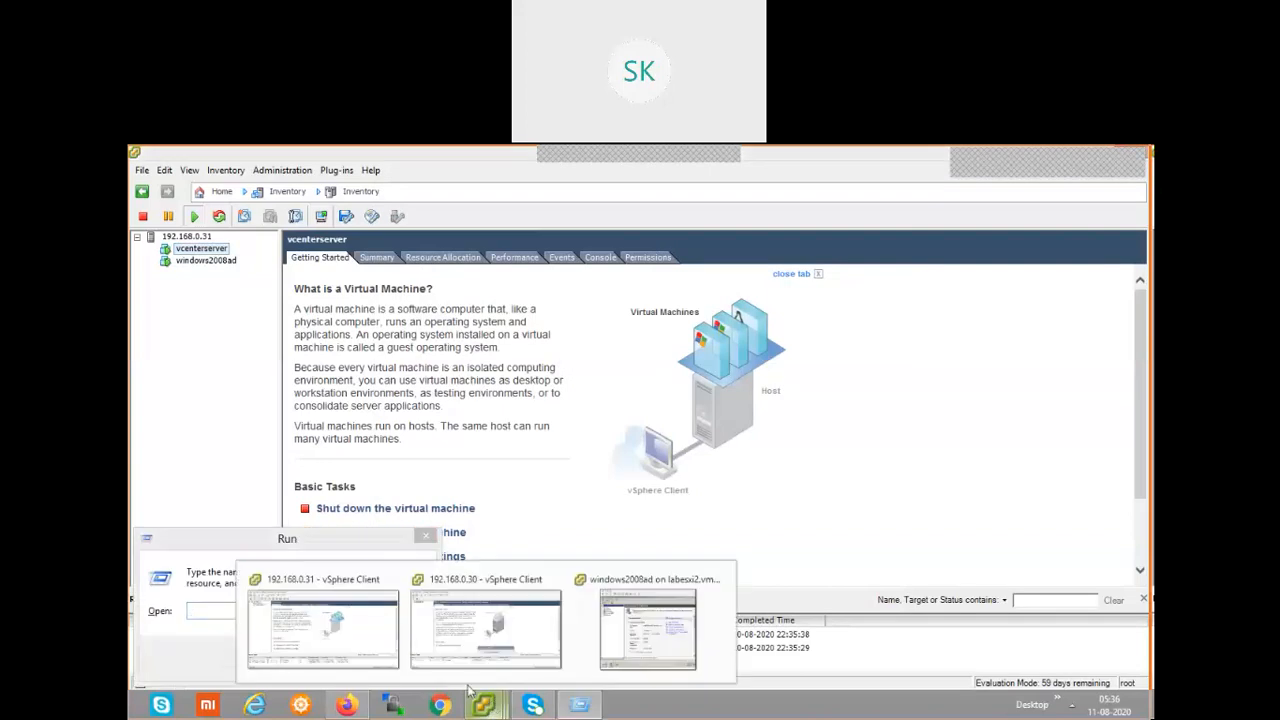
{"action": "left_click", "coordinate": [340, 614]}
{"action": "right_click", "coordinate": [220, 250]}
{"action": "left_click", "coordinate": [277, 302]}
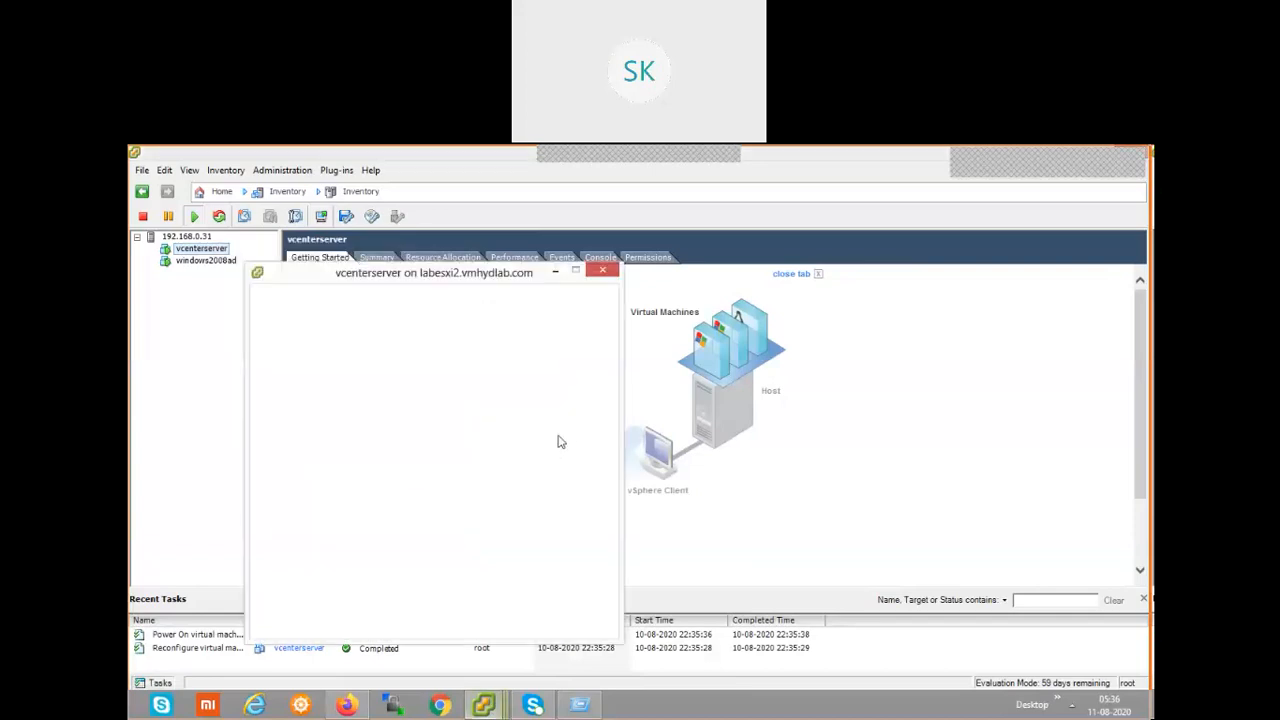
{"action": "left_click_drag", "start_coordinate": [491, 278], "coordinate": [681, 240]}
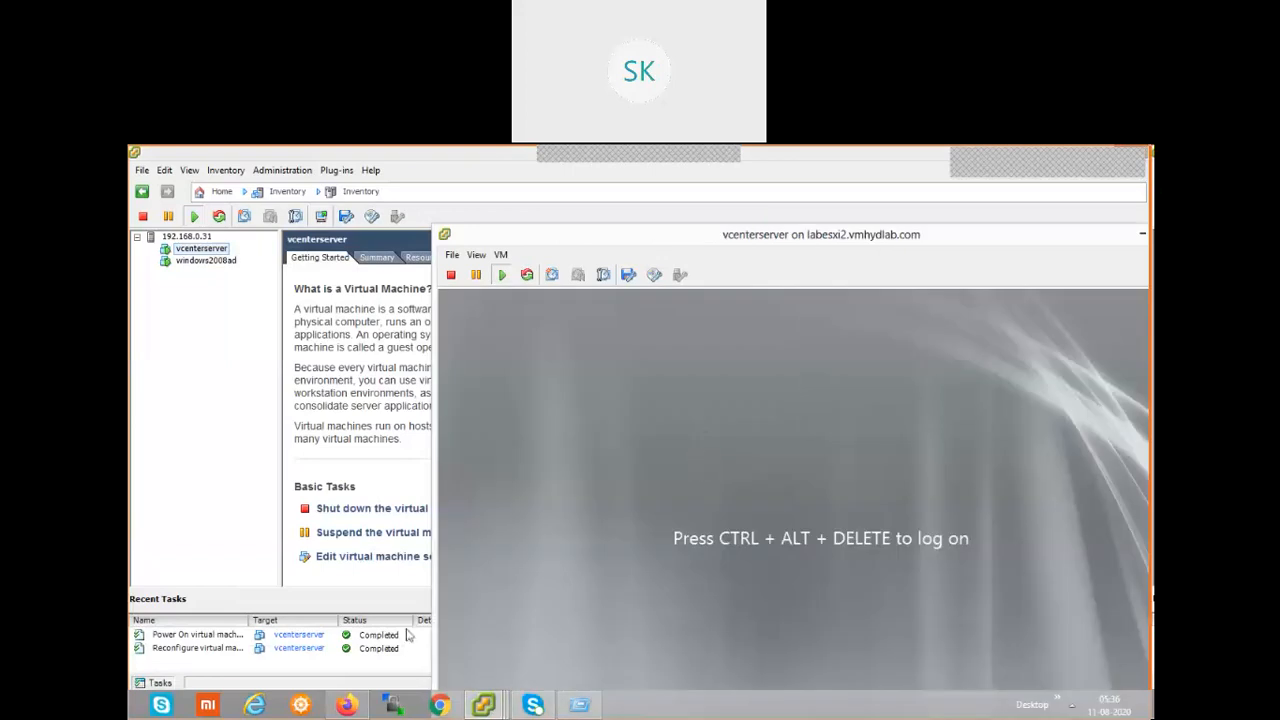
Open a Remote Desktop connection to 192.168.0.36, entering the administrator account's password and accepting the untrusted certificate.
{"action": "key", "text": "super+r"}
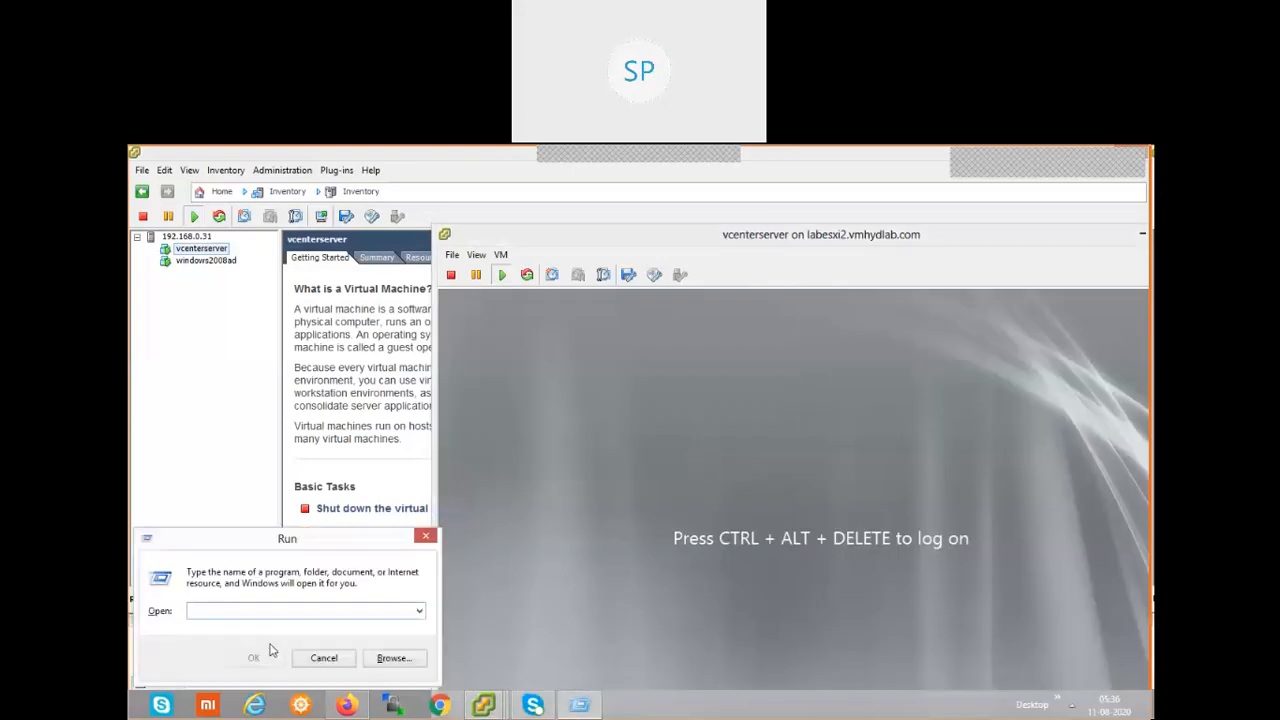
{"action": "type", "text": "MSTSC"}
{"action": "key", "text": "Return"}
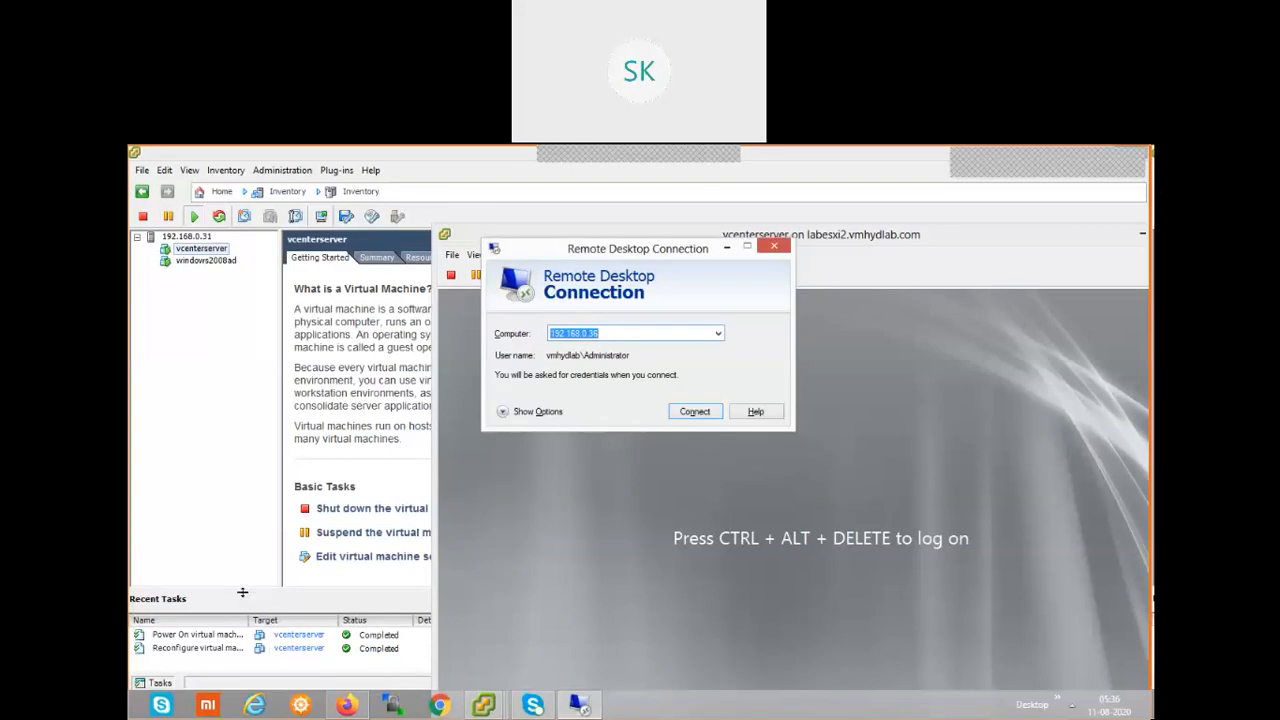
{"action": "left_click", "coordinate": [694, 412]}
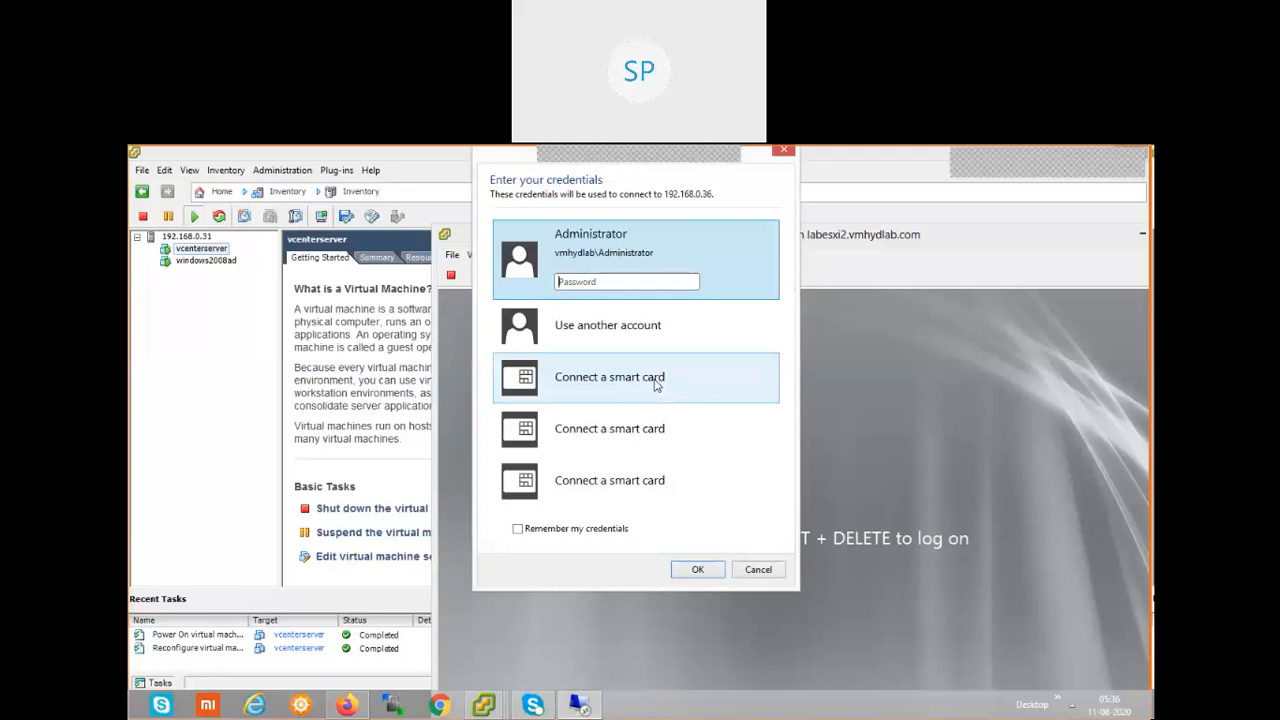
{"action": "type", "text": "••••••••••"}
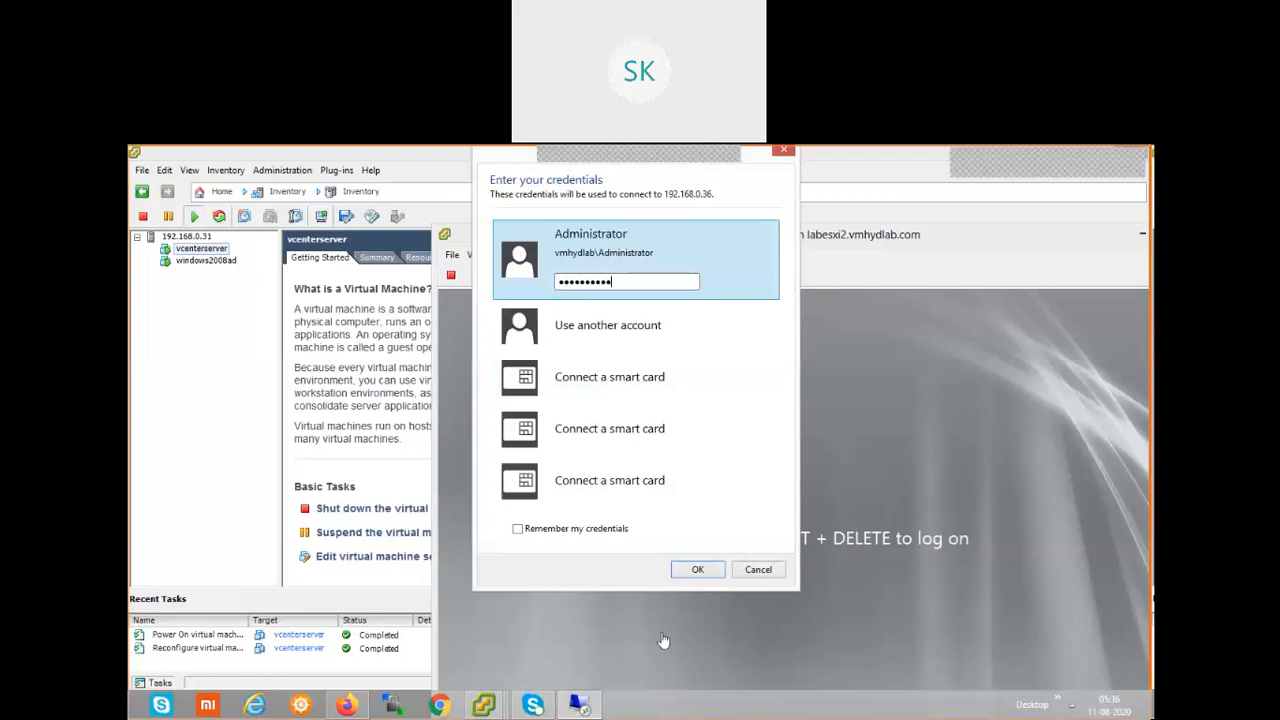
{"action": "left_click", "coordinate": [697, 569]}
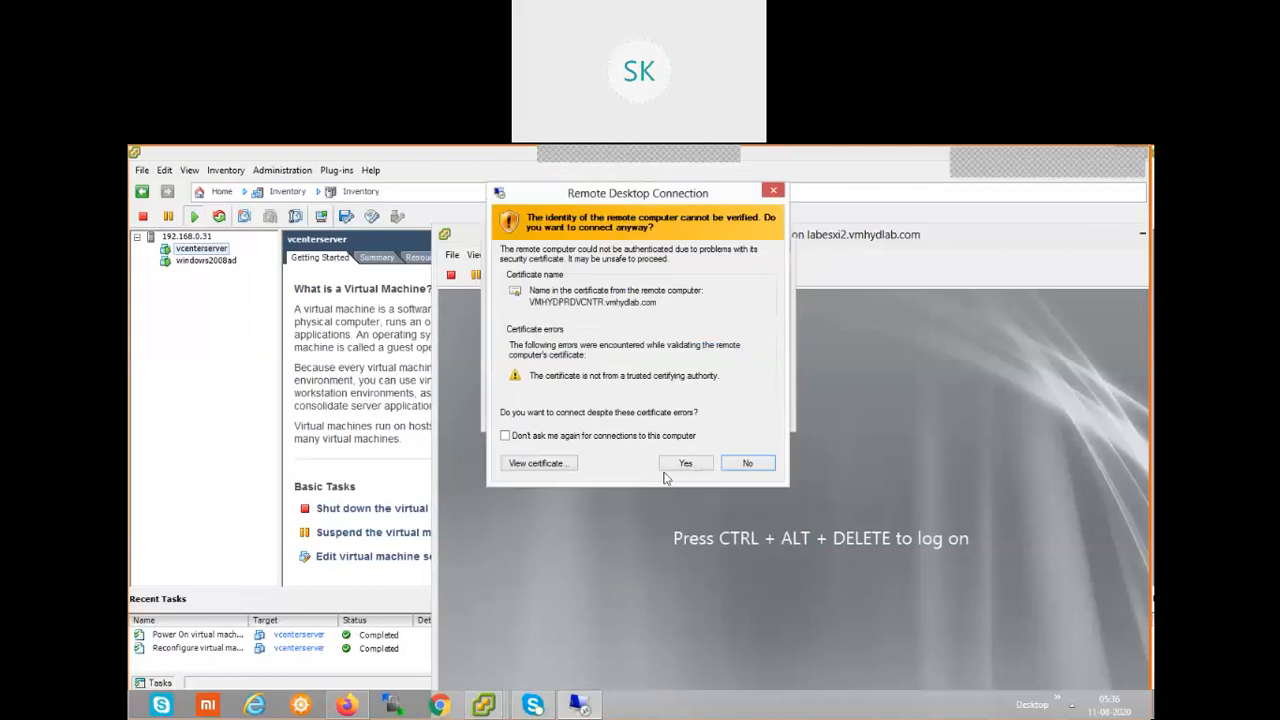
{"action": "left_click", "coordinate": [682, 465]}
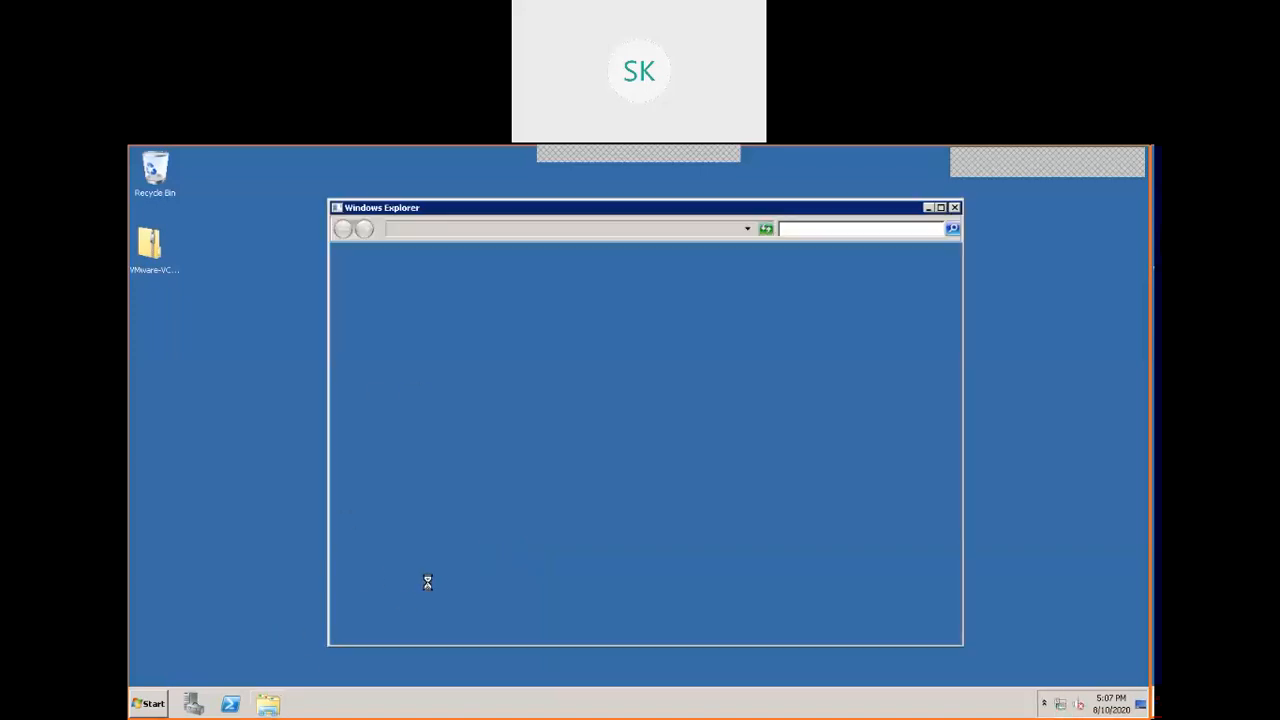
Run the autorun application in C:\VcenterDump as administrator, closing the Initial Configuration Tasks window.
{"action": "left_click", "coordinate": [396, 450]}
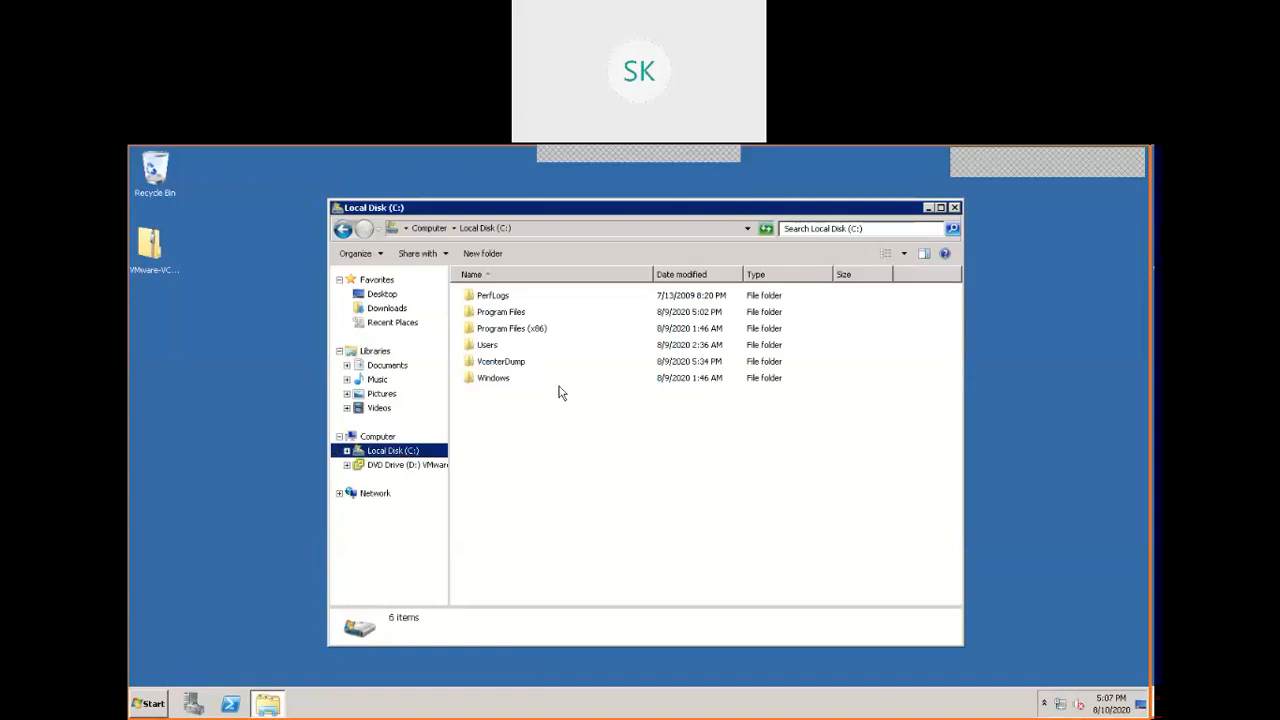
{"action": "double_click", "coordinate": [522, 364]}
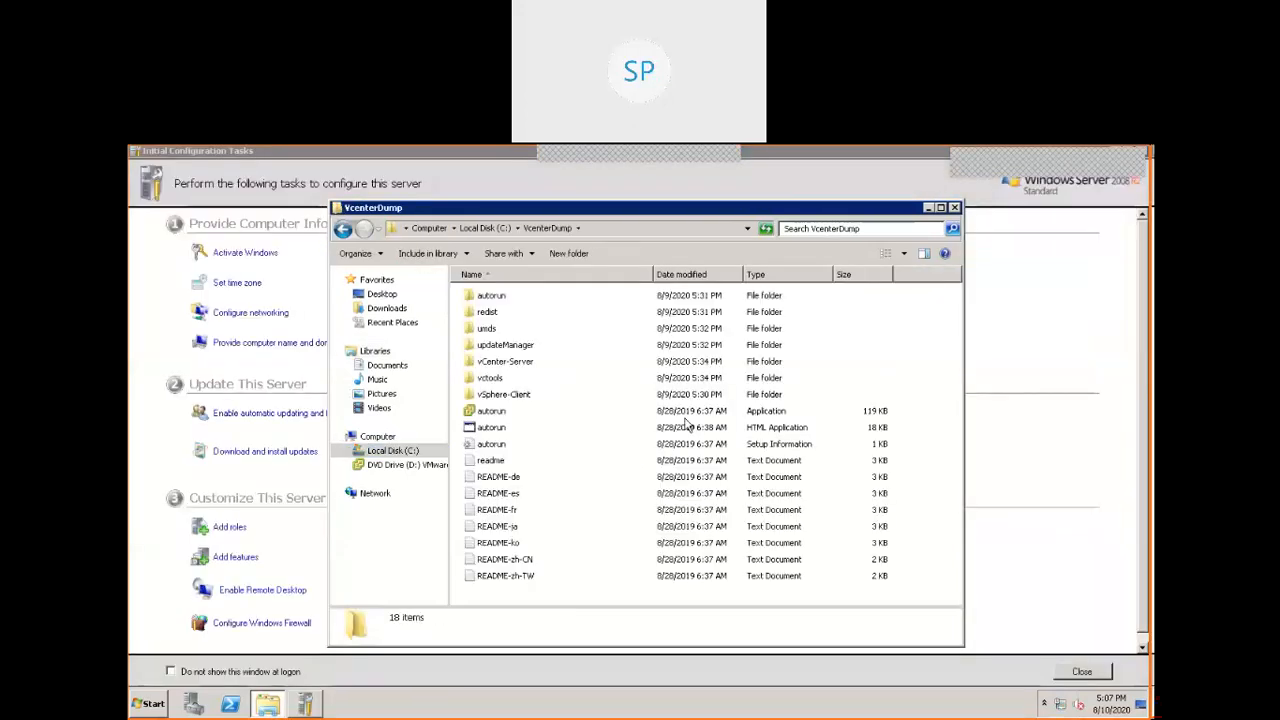
{"action": "double_click", "coordinate": [138, 153]}
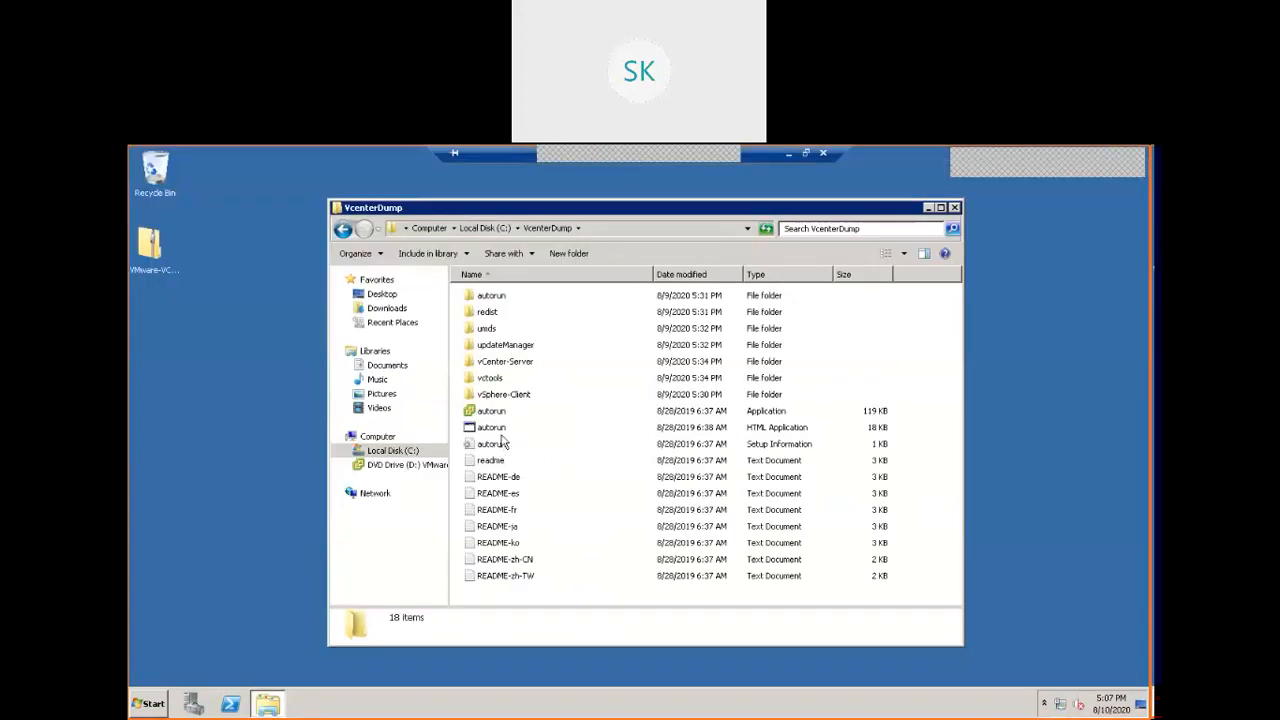
{"action": "left_click", "coordinate": [494, 411]}
{"action": "right_click", "coordinate": [495, 412]}
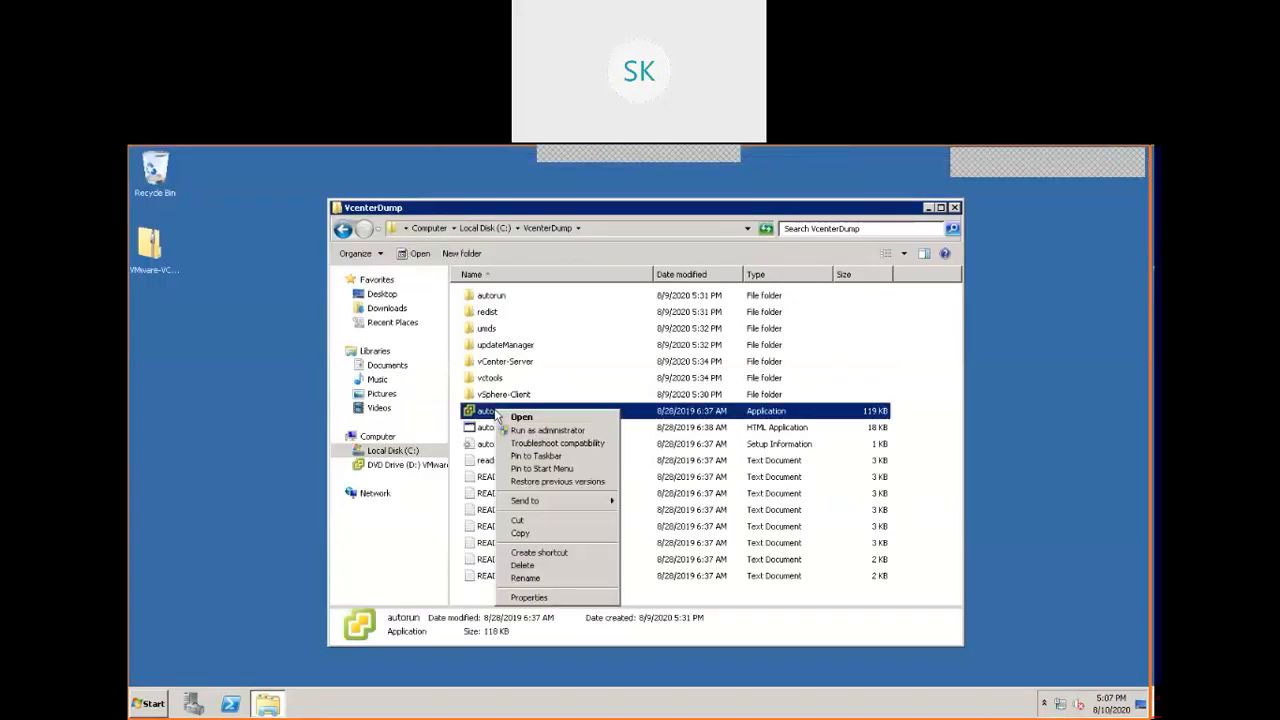
{"action": "left_click", "coordinate": [548, 431]}
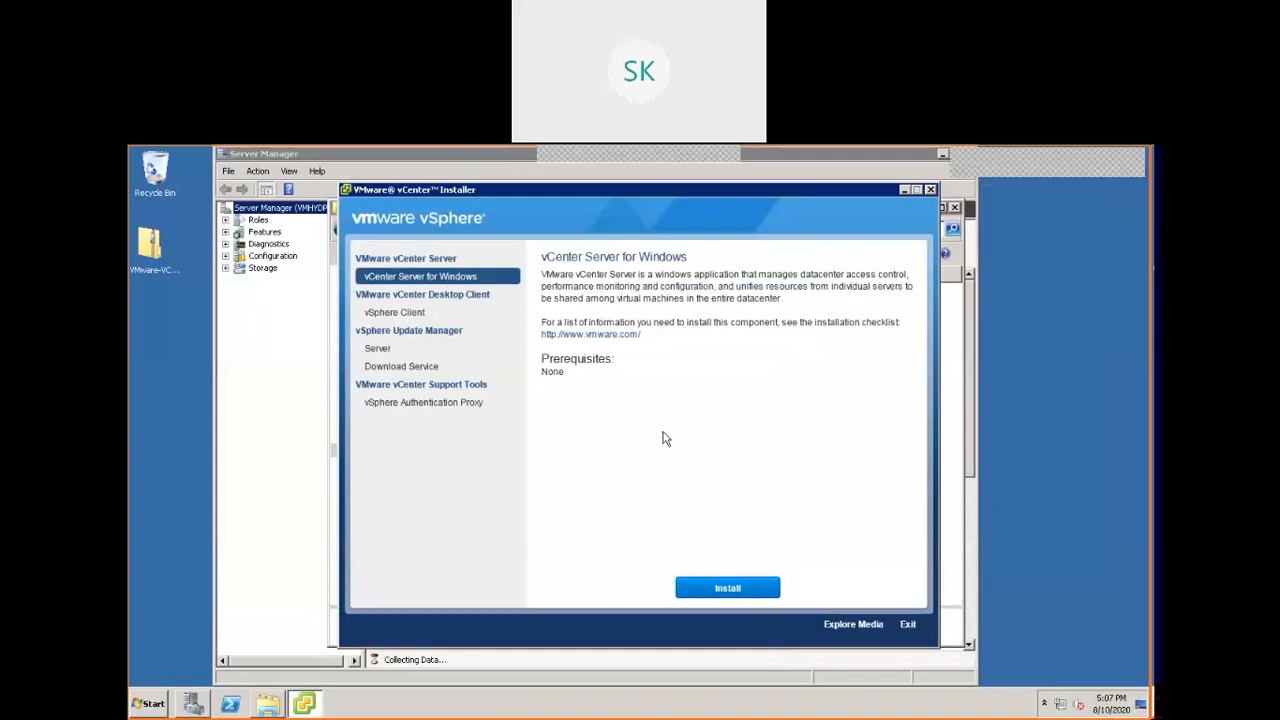
Start the vCenter Server for Windows installation and accept the license agreement.
{"action": "left_click", "coordinate": [738, 592]}
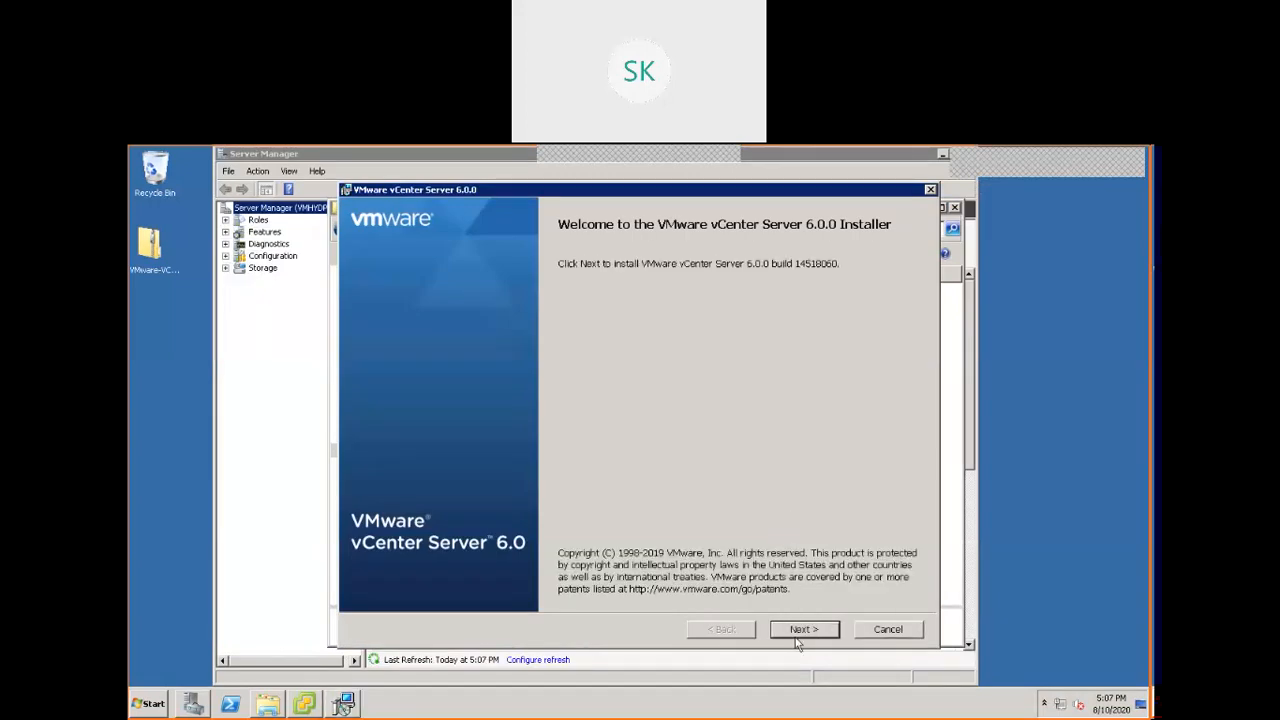
{"action": "left_click", "coordinate": [801, 630]}
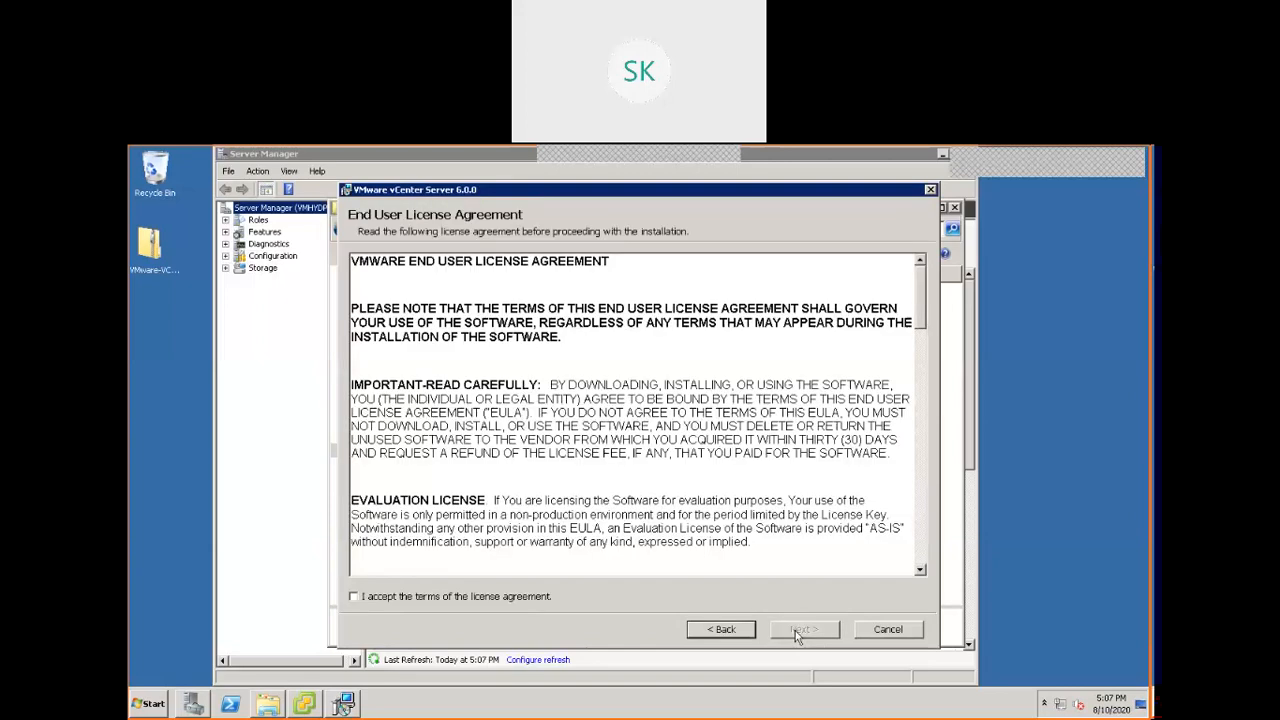
{"action": "left_click", "coordinate": [515, 598]}
{"action": "left_click", "coordinate": [803, 630]}
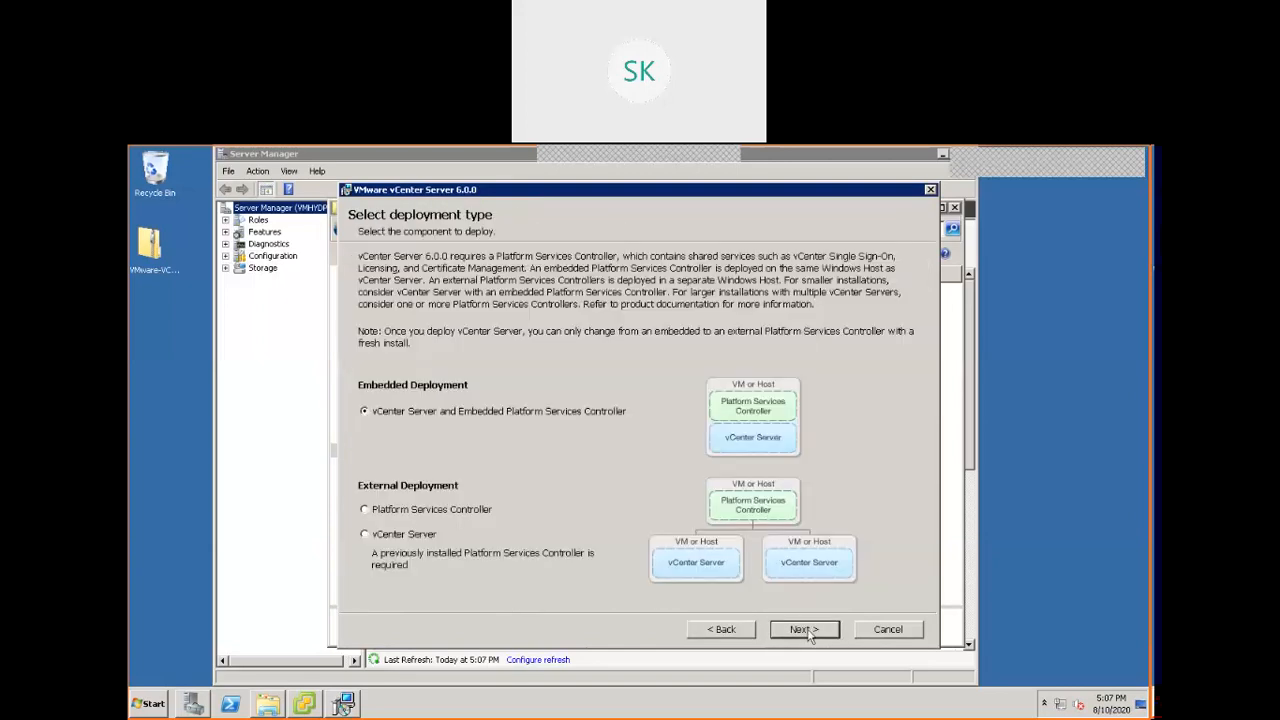
Choose the embedded Platform Services Controller deployment and accept VMHYDPRDVCNTR.vmhydlab.com as the system name, dismissing the IPv6 warning.
{"action": "left_click", "coordinate": [807, 632]}
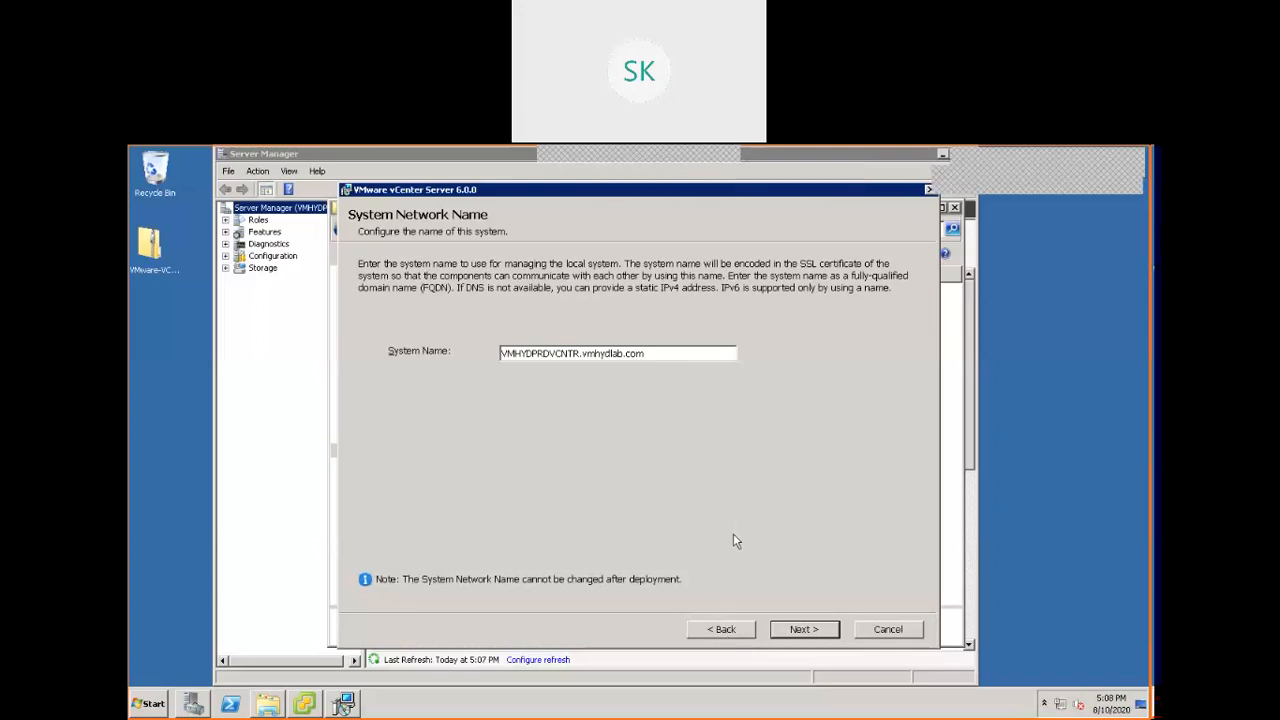
{"action": "left_click", "coordinate": [812, 632]}
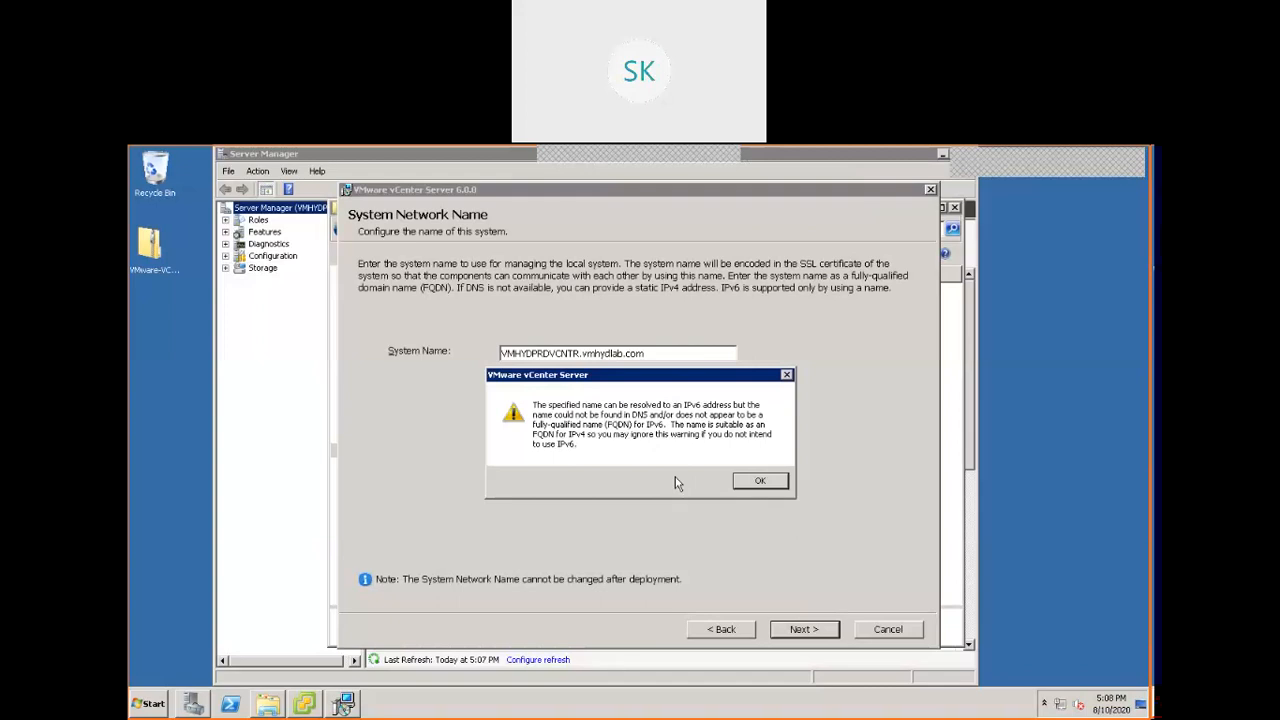
{"action": "left_click", "coordinate": [764, 482]}
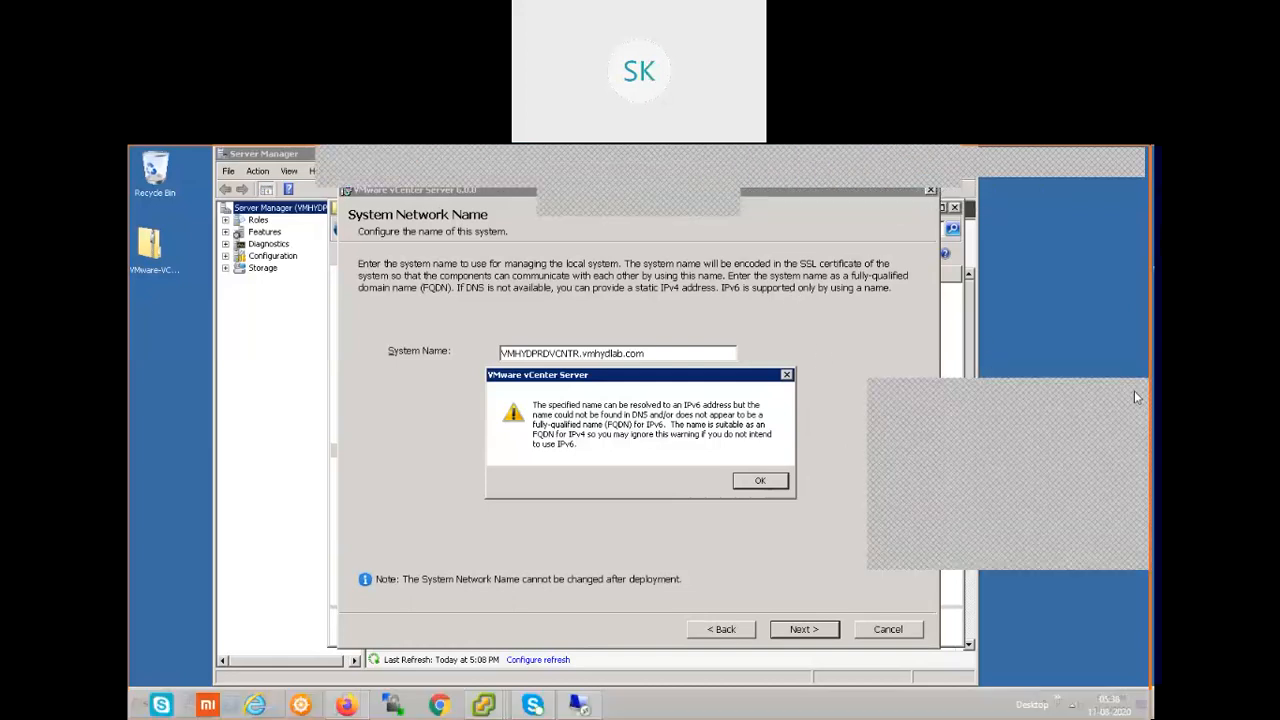
{"action": "left_click", "coordinate": [759, 481]}
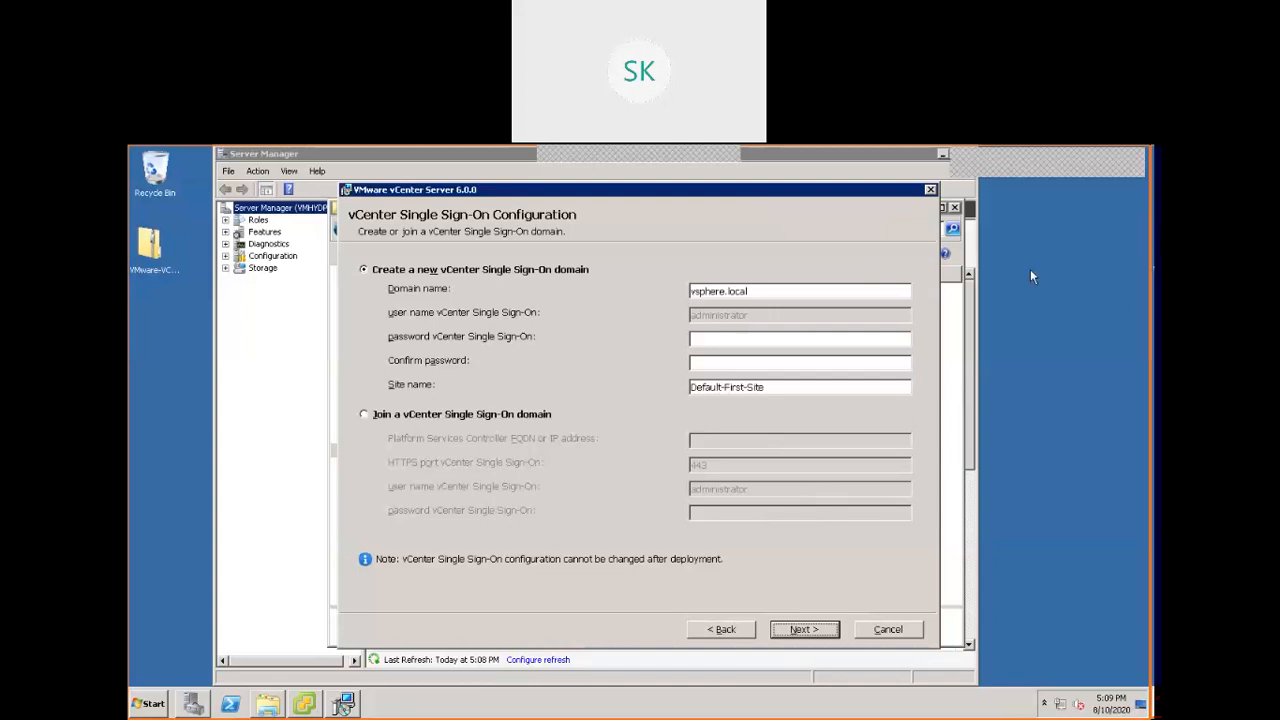
Try to create the new vsphere.local Single Sign-On domain by entering and confirming an administrator password.
{"action": "left_click", "coordinate": [780, 336]}
{"action": "type", "text": "*********"}
{"action": "key", "text": "Tab"}
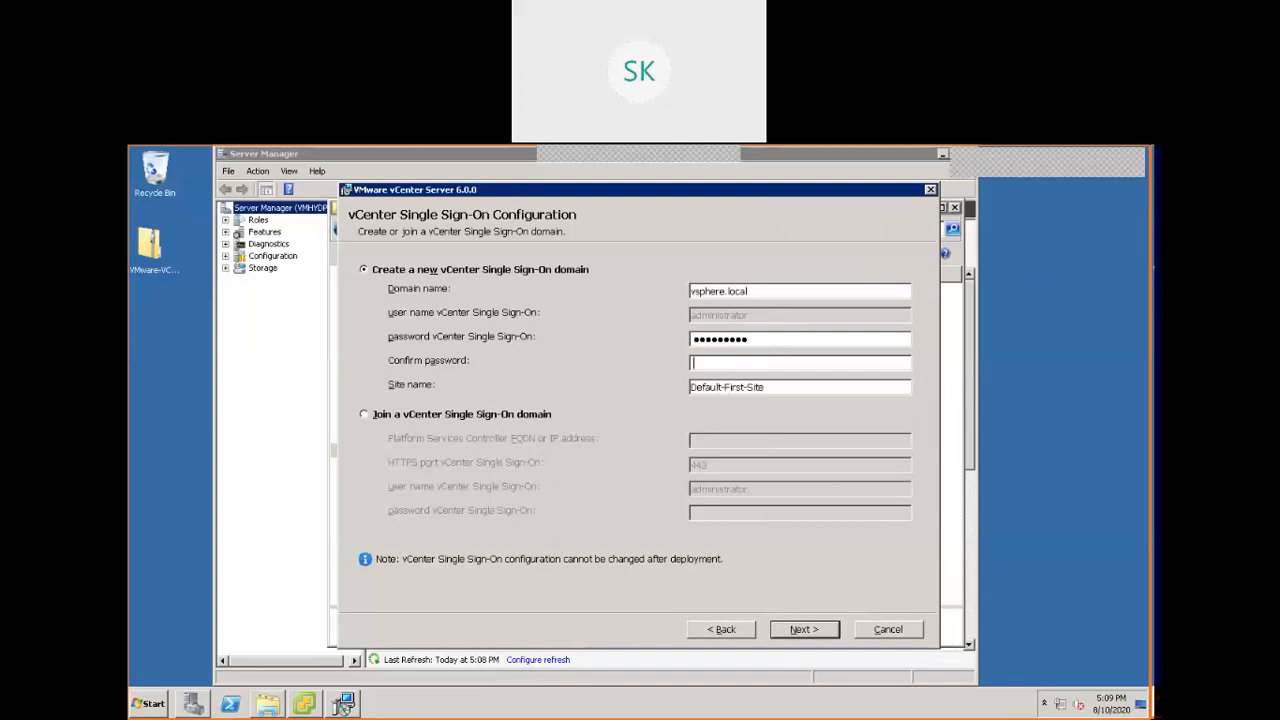
{"action": "type", "text": "*********"}
{"action": "left_click", "coordinate": [802, 388]}
{"action": "left_click", "coordinate": [822, 632]}
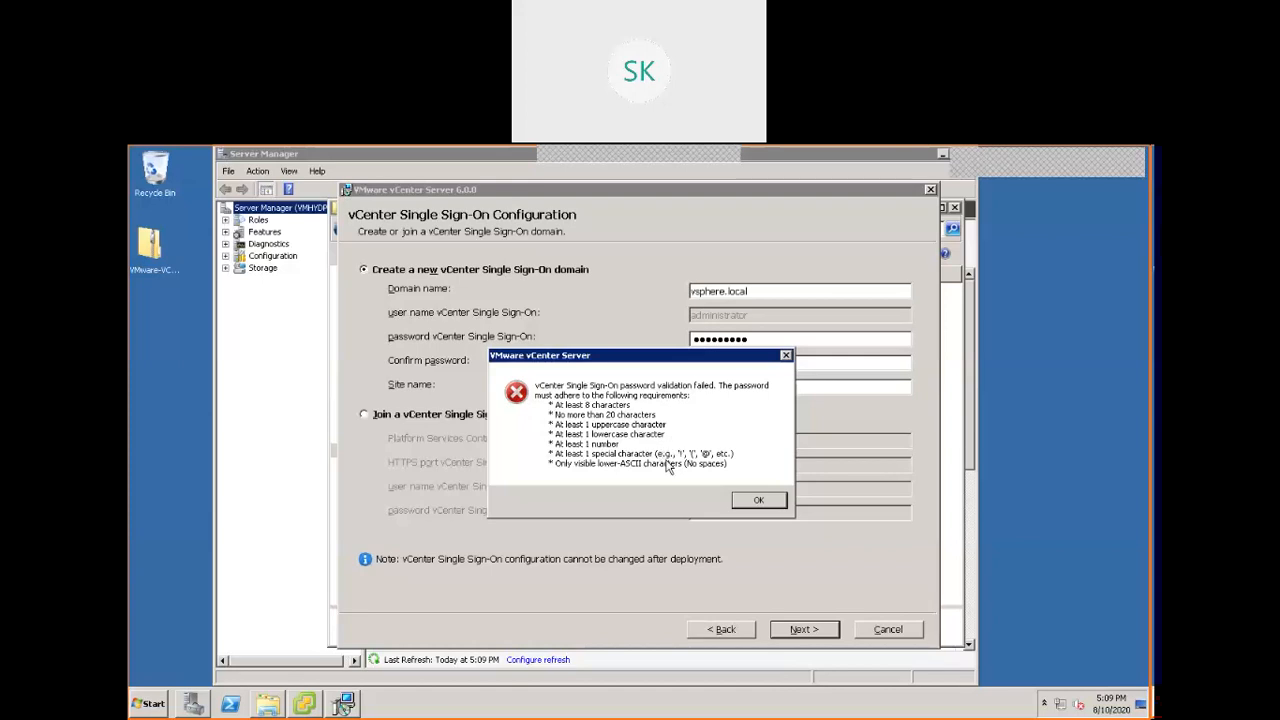
{"action": "left_click", "coordinate": [759, 501]}
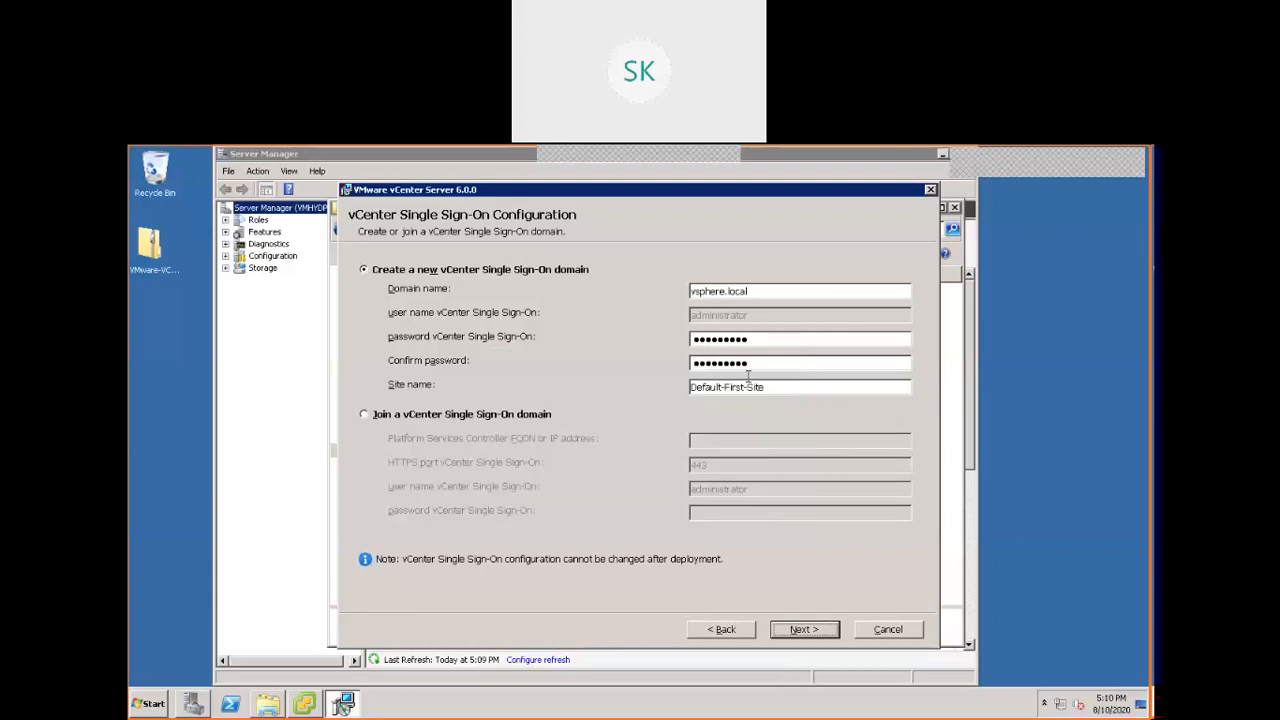
Replace the Single Sign-On password and its confirmation with one meeting the complexity rules, keeping vsphere.local and Default-First-Site.
{"action": "double_click", "coordinate": [764, 341]}
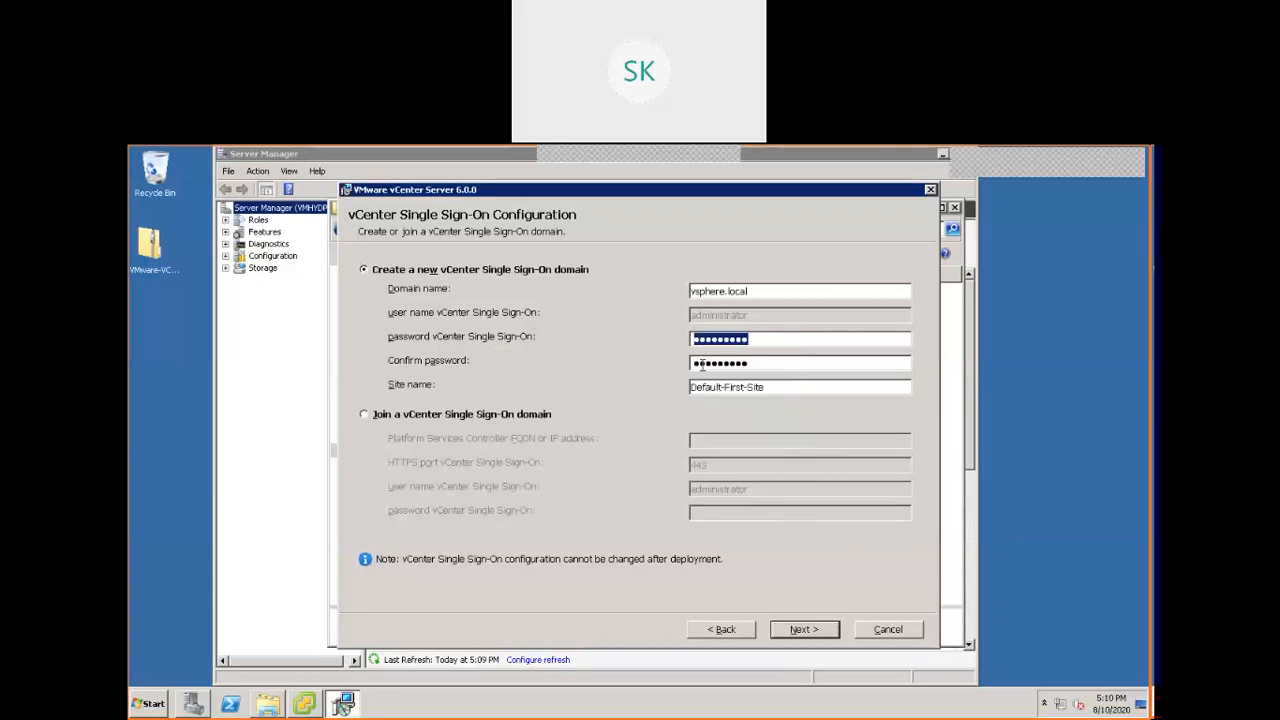
{"action": "type", "text": "*****"}
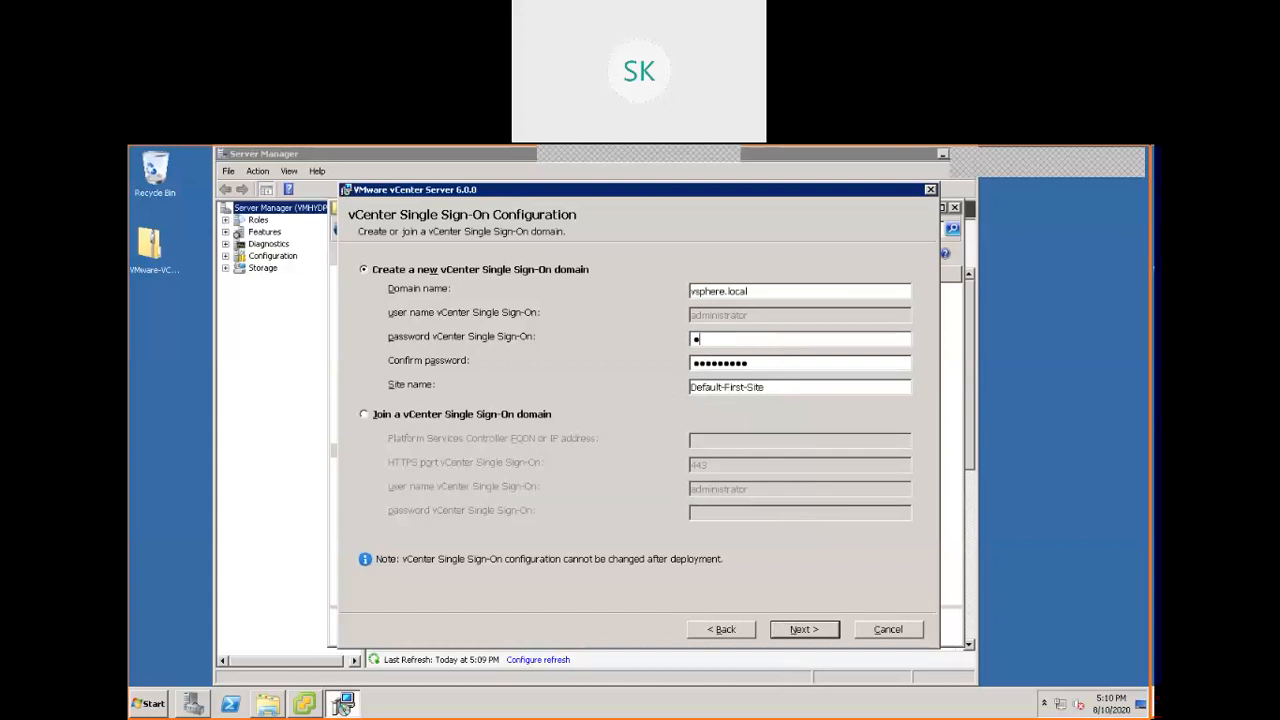
{"action": "type", "text": "*****"}
{"action": "key", "text": "Tab"}
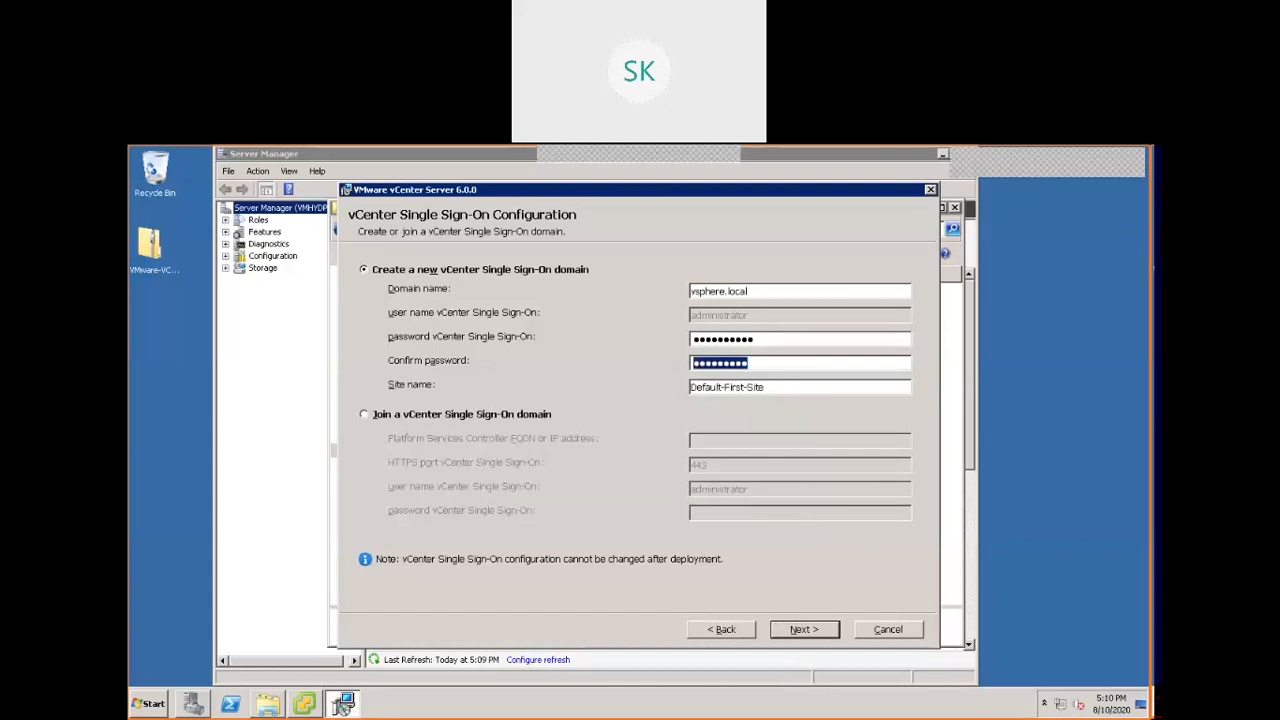
{"action": "type", "text": "****"}
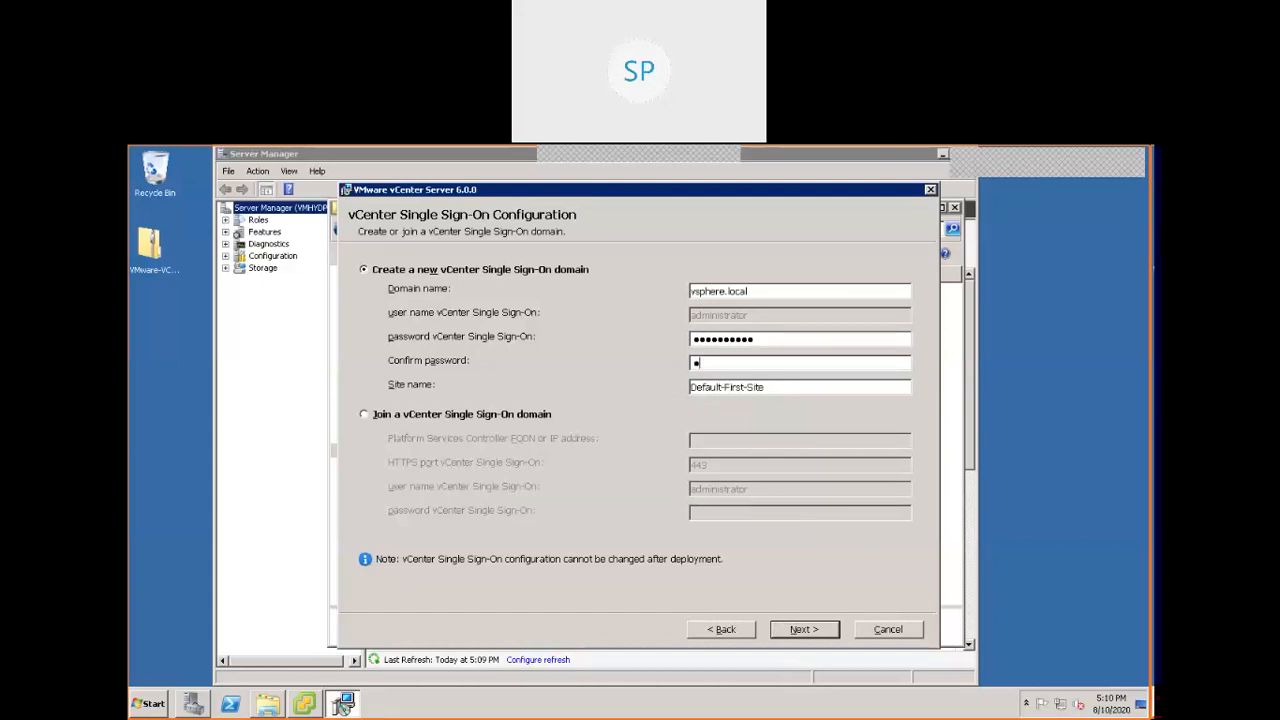
{"action": "type", "text": "*******"}
{"action": "left_click", "coordinate": [804, 629]}
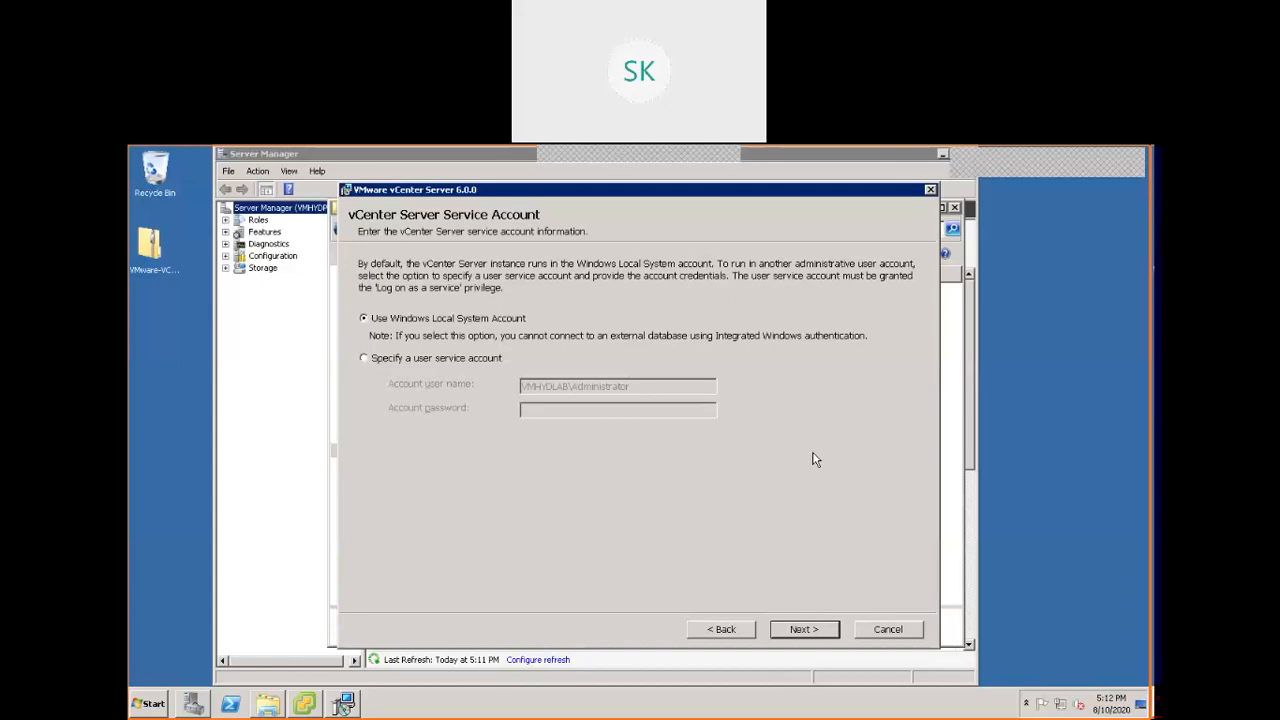
Accept the Windows Local System Account, the embedded vPostgres database, the default ports and the default destination directories.
{"action": "left_click", "coordinate": [813, 630]}
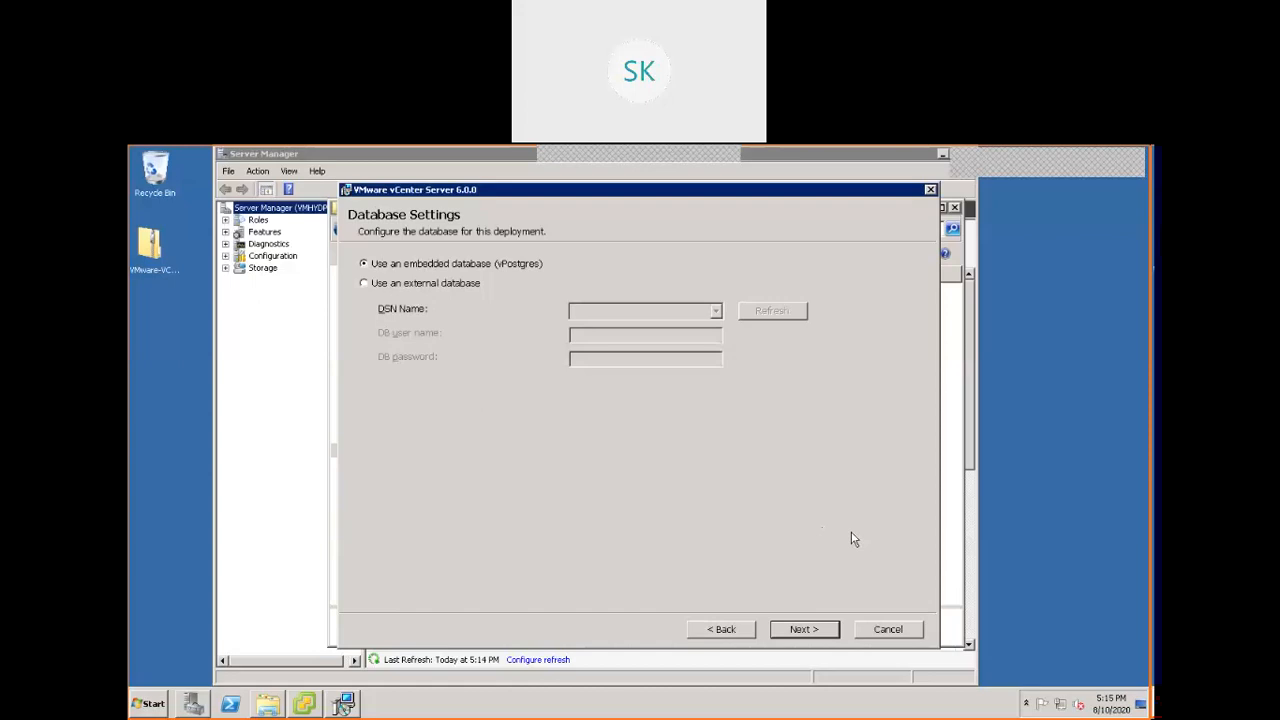
{"action": "left_click", "coordinate": [819, 636]}
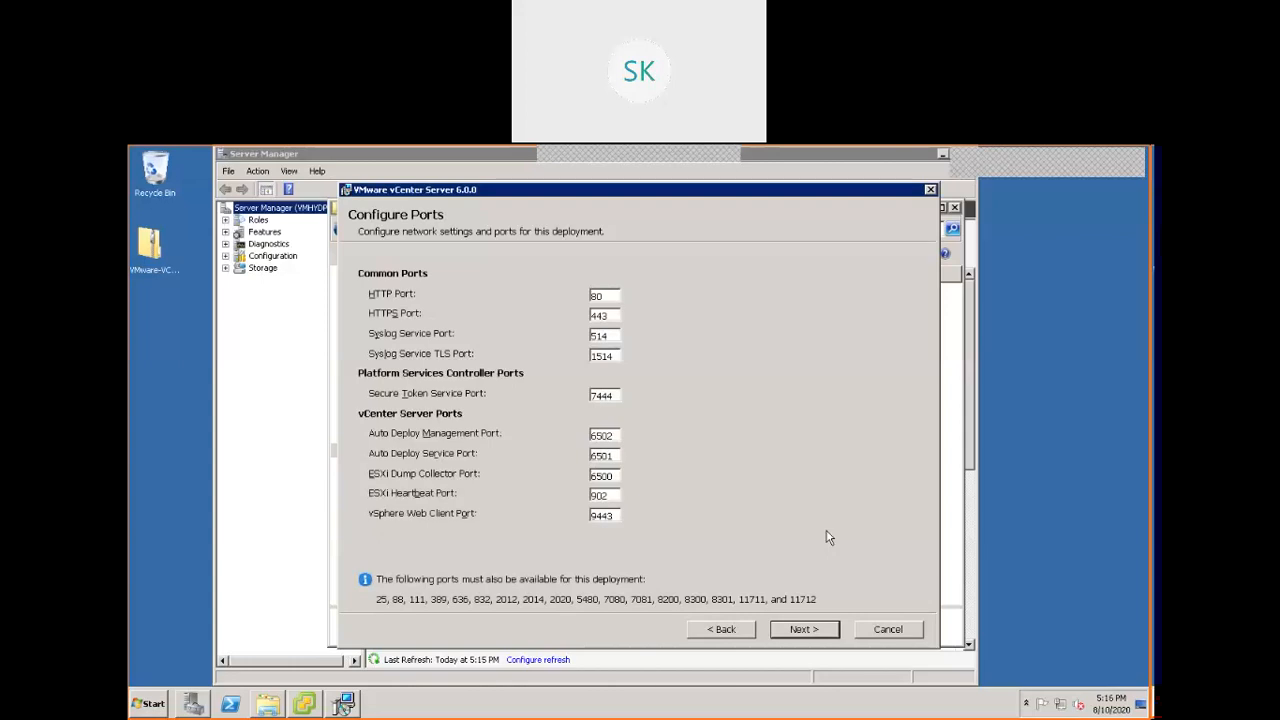
{"action": "left_click", "coordinate": [818, 629]}
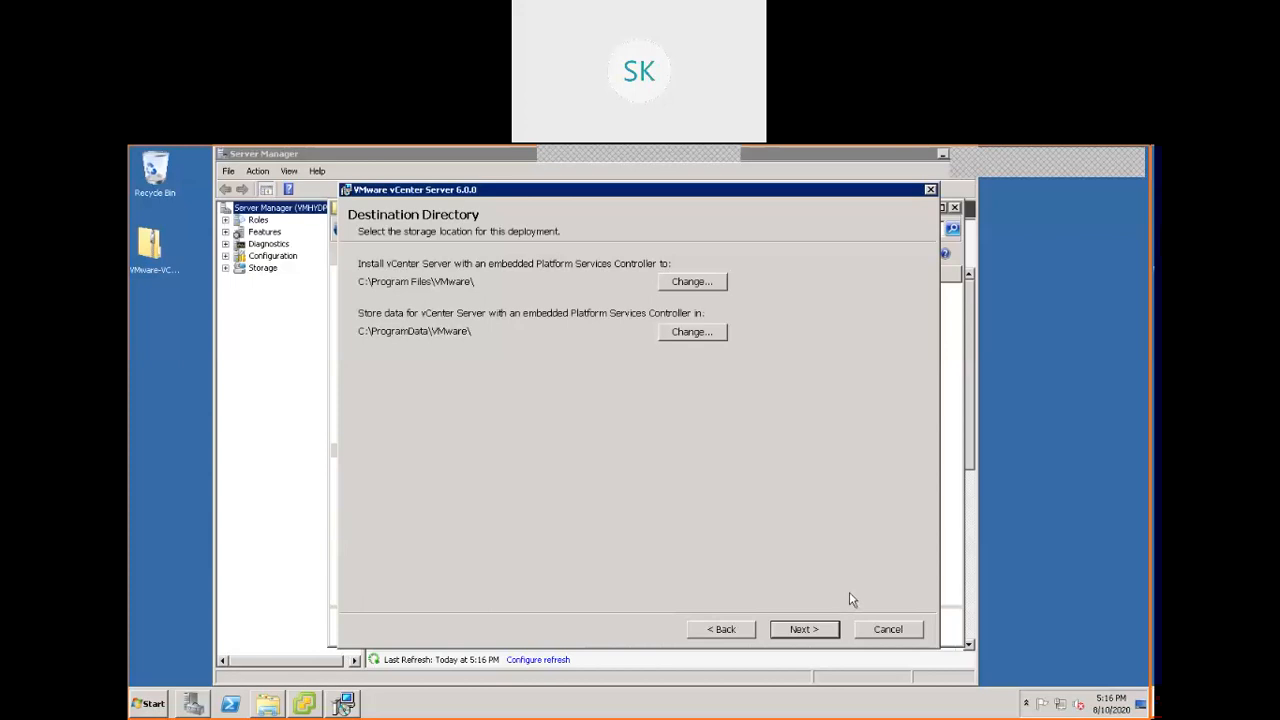
{"action": "left_click", "coordinate": [818, 626]}
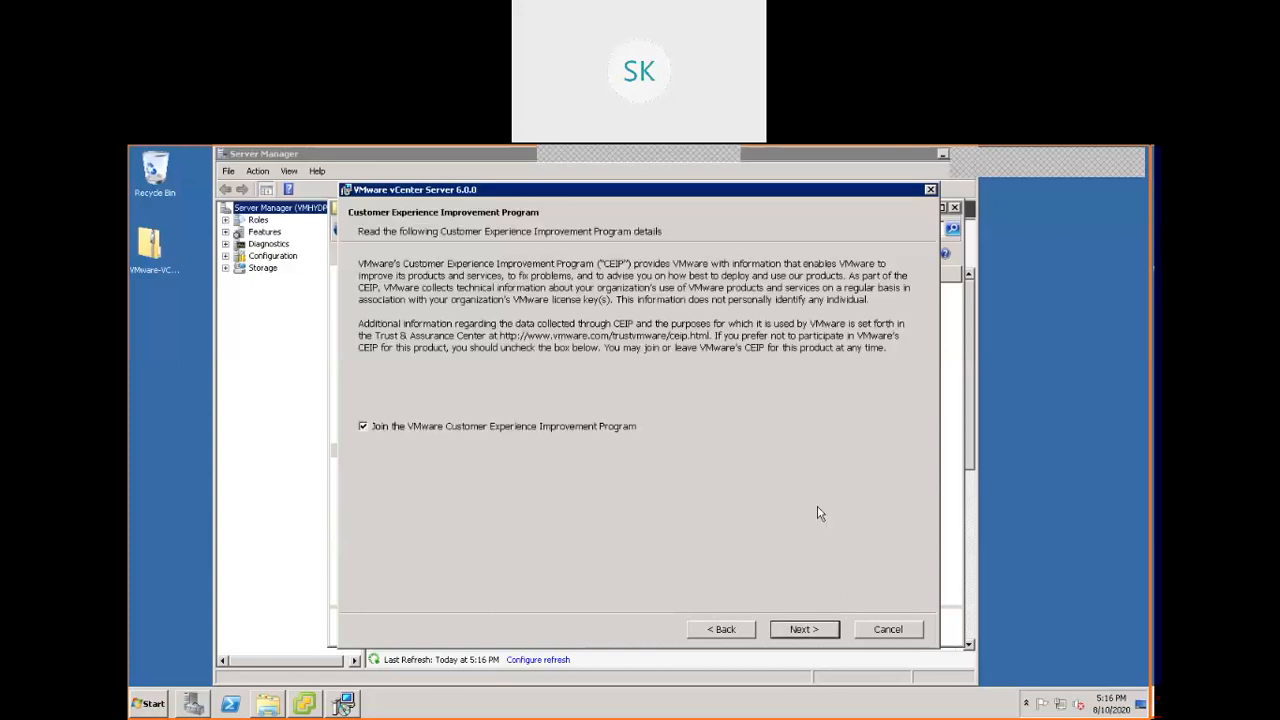
Opt out of the VMware Customer Experience Improvement Program and proceed to the summary of installation settings.
{"action": "left_click", "coordinate": [470, 428]}
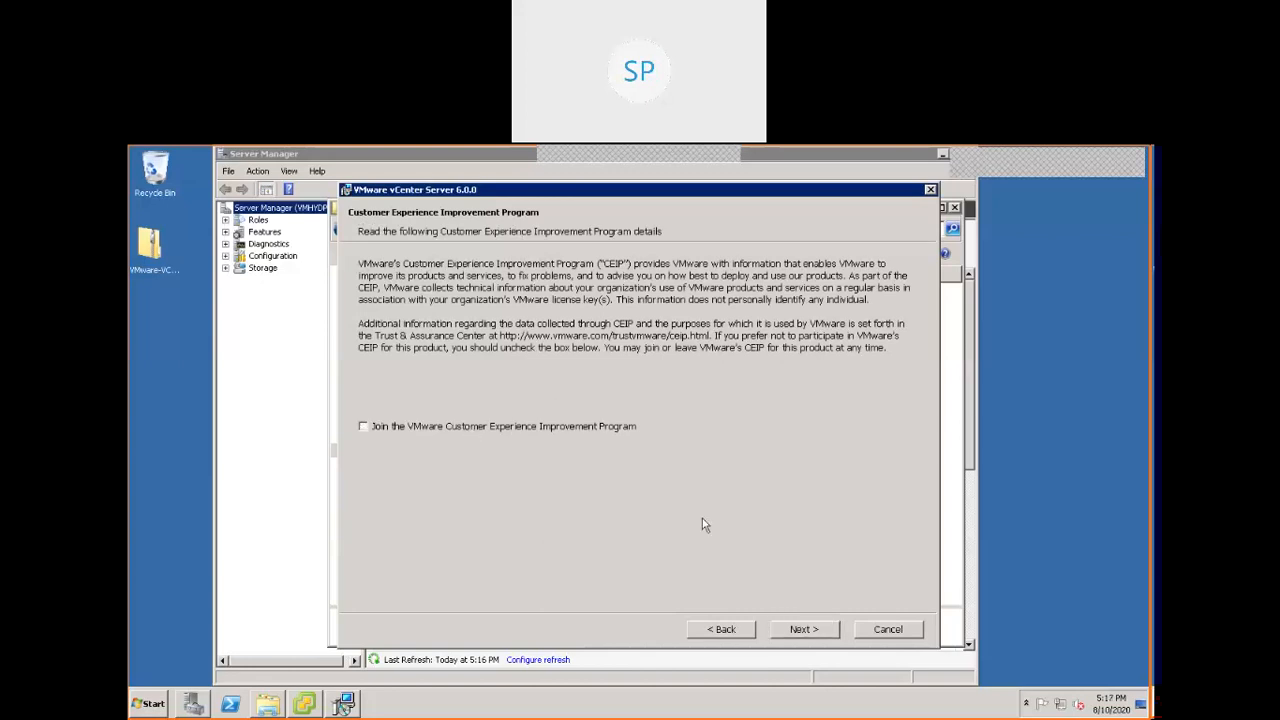
{"action": "left_click", "coordinate": [801, 633]}
{"action": "left_click", "coordinate": [806, 630]}
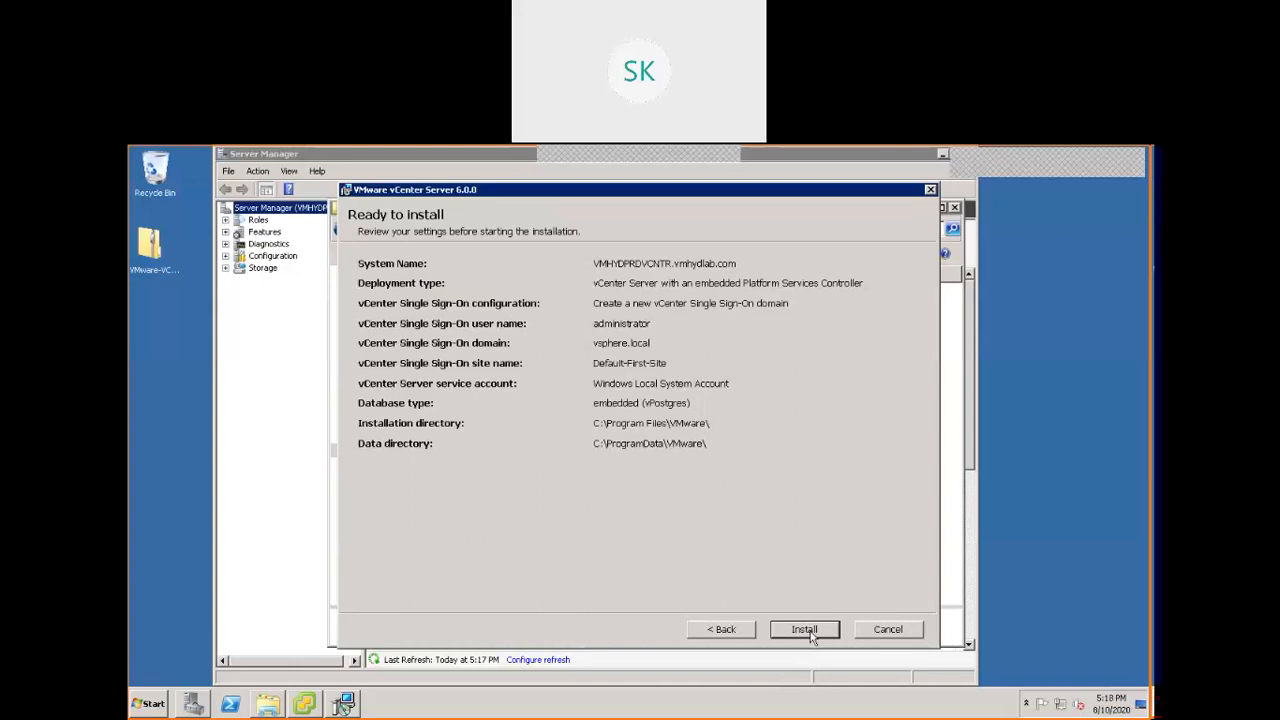
Start the vCenter Server installation with the reviewed settings and switch from the remote desktop session to the vSphere Client.
{"action": "left_click", "coordinate": [808, 631]}
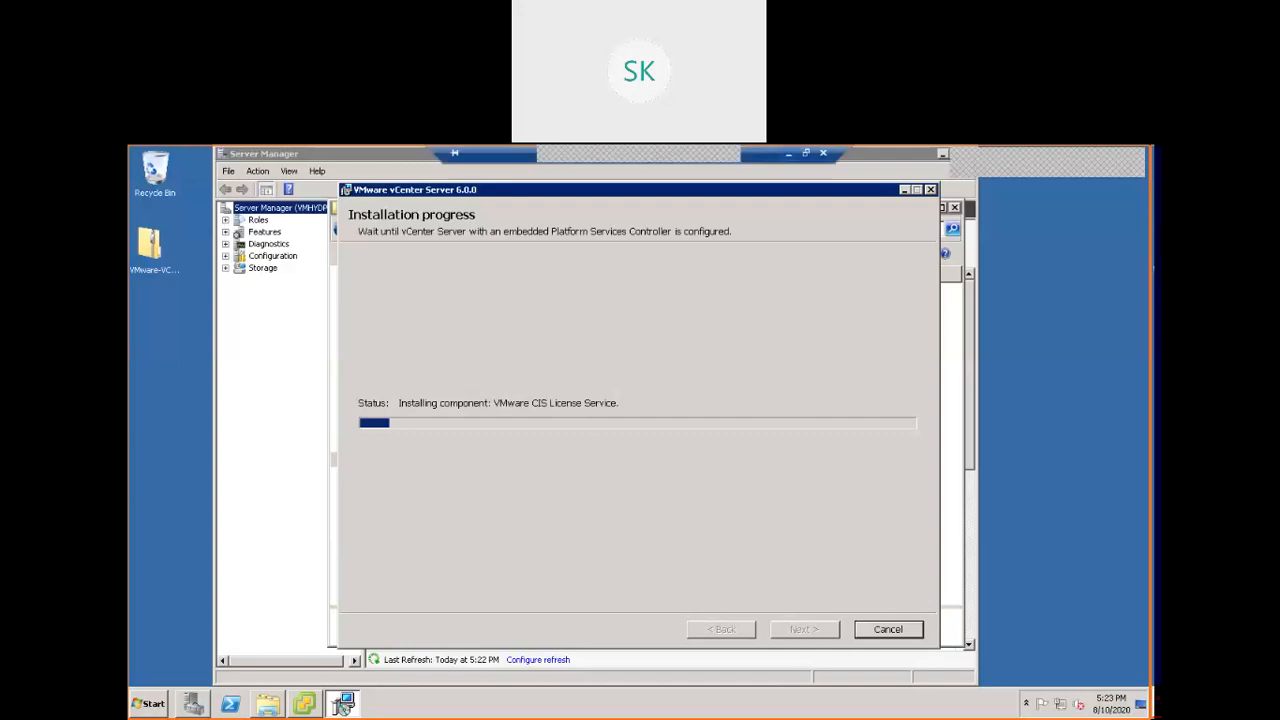
{"action": "left_click", "coordinate": [807, 155]}
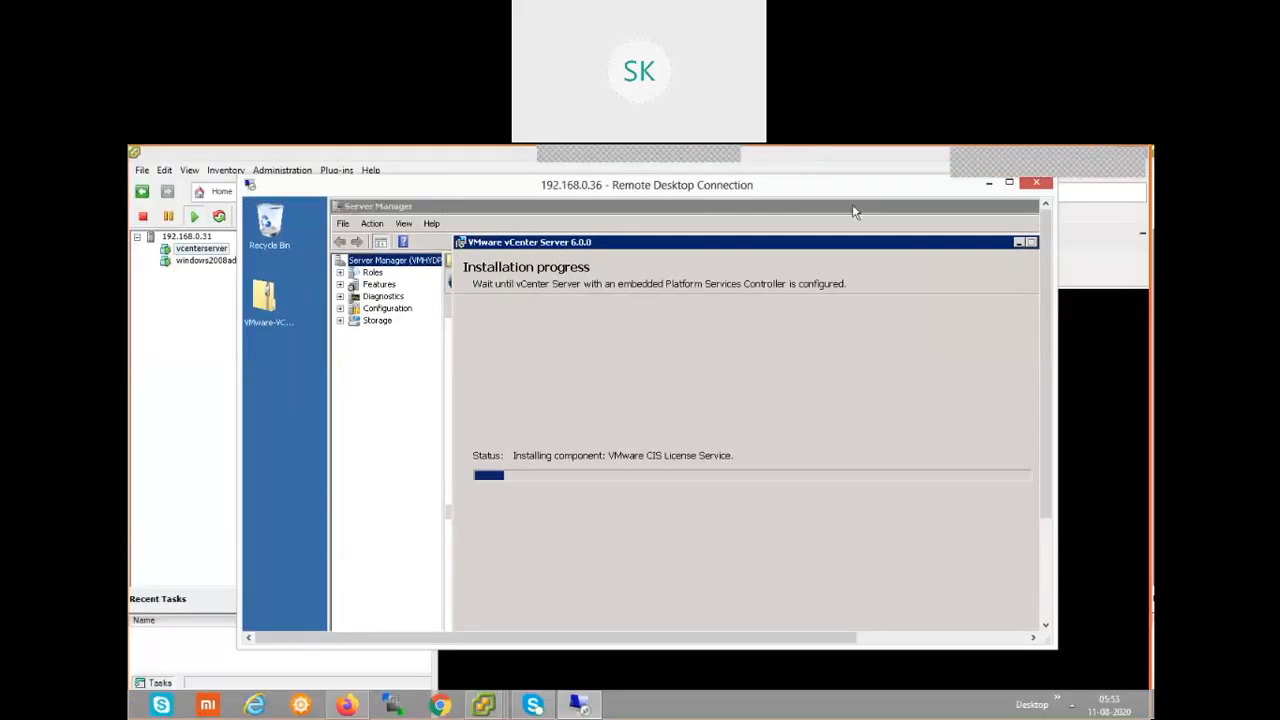
{"action": "left_click_drag", "start_coordinate": [390, 188], "coordinate": [806, 474]}
{"action": "left_click", "coordinate": [197, 397]}
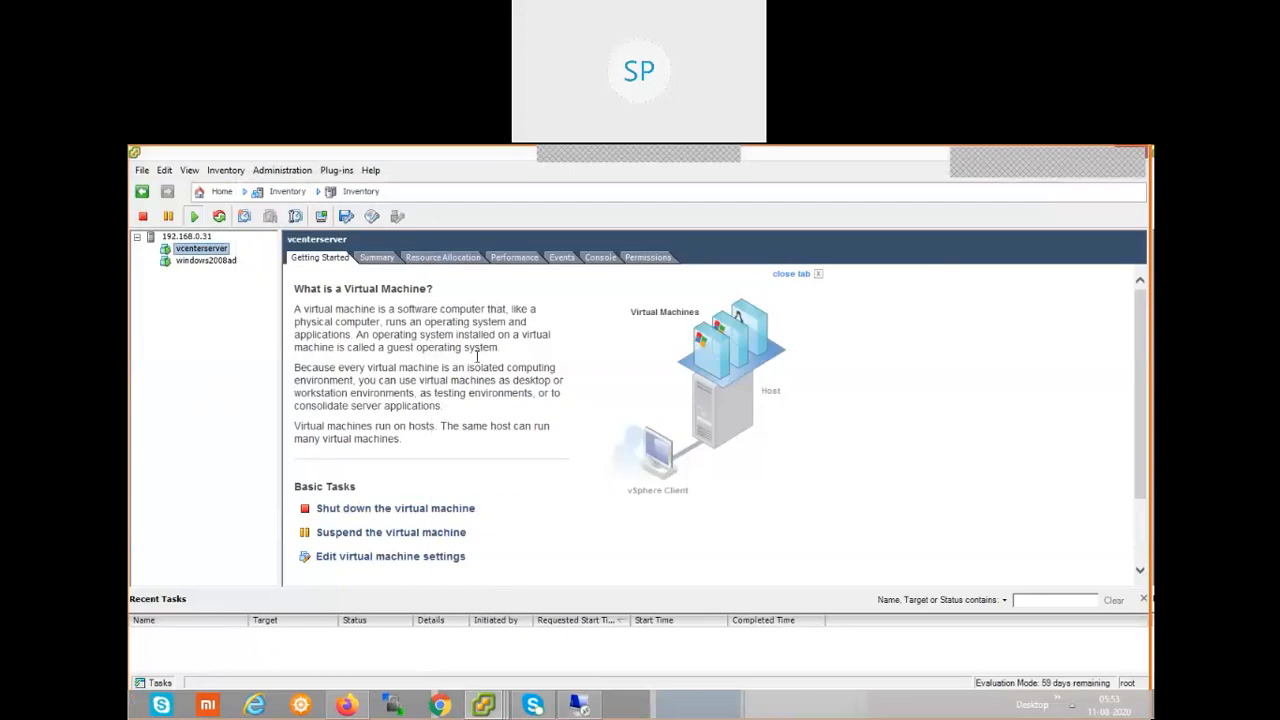
Set up a snapshot of the windows2008ad virtual machine named patchinstallation, dismissing the meeting notice that covers the dialog.
{"action": "left_click", "coordinate": [210, 260]}
{"action": "right_click", "coordinate": [216, 262]}
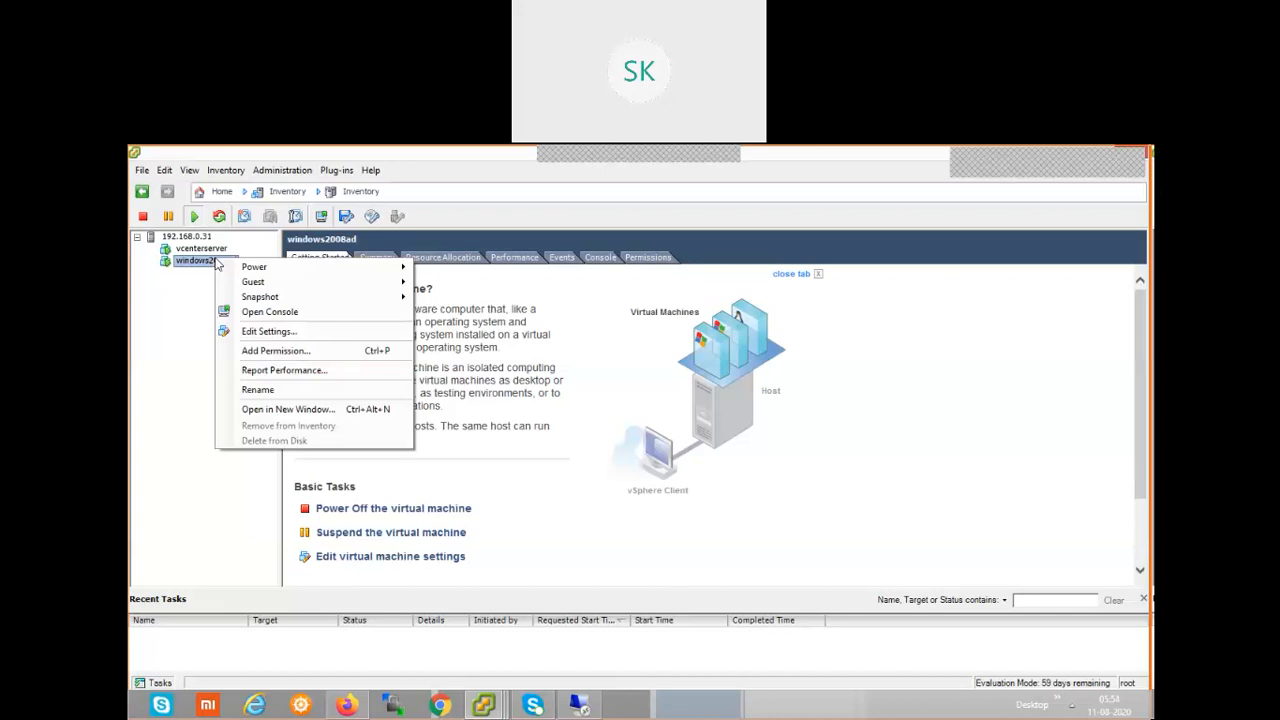
{"action": "mouse_move", "coordinate": [264, 300]}
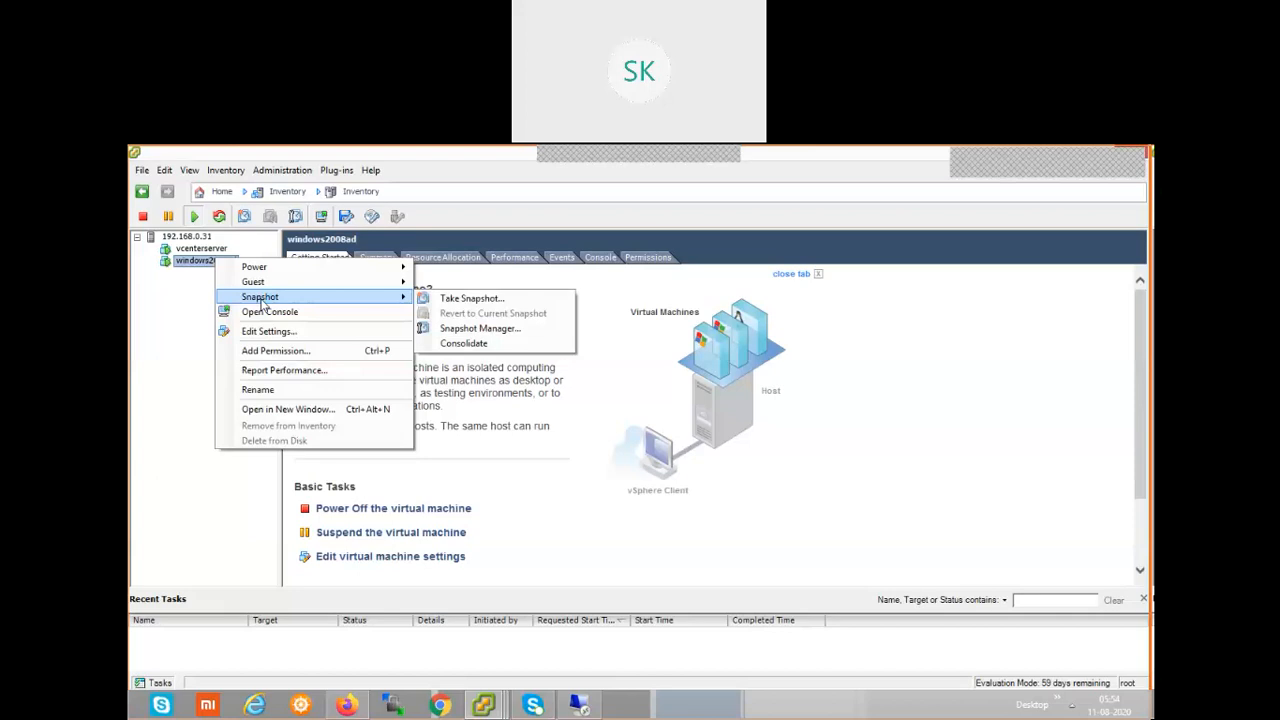
{"action": "mouse_move", "coordinate": [349, 300]}
{"action": "left_click", "coordinate": [490, 301]}
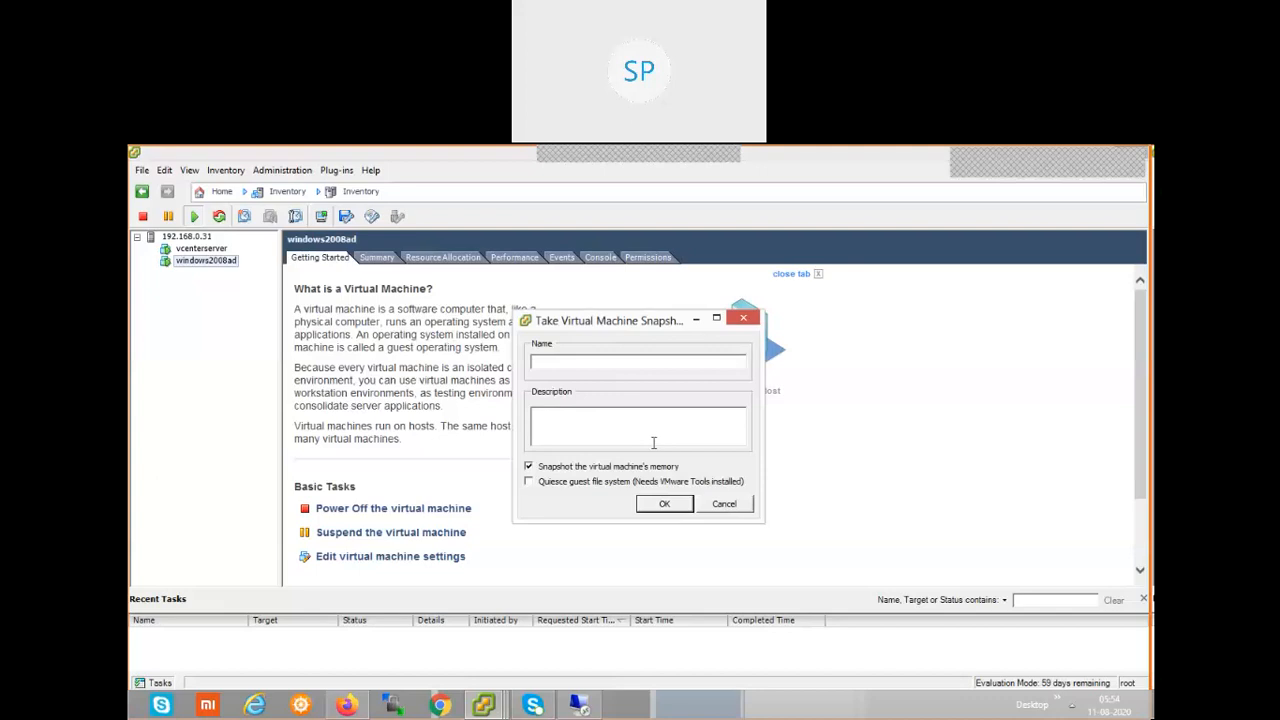
{"action": "type", "text": "atc"}
{"action": "key", "text": "BackSpace"}
{"action": "key", "text": "BackSpace"}
{"action": "key", "text": "BackSpace"}
{"action": "key", "text": "BackSpace"}
{"action": "type", "text": "patchinstallation"}
{"action": "left_click", "coordinate": [644, 428]}
{"action": "left_click", "coordinate": [644, 430]}
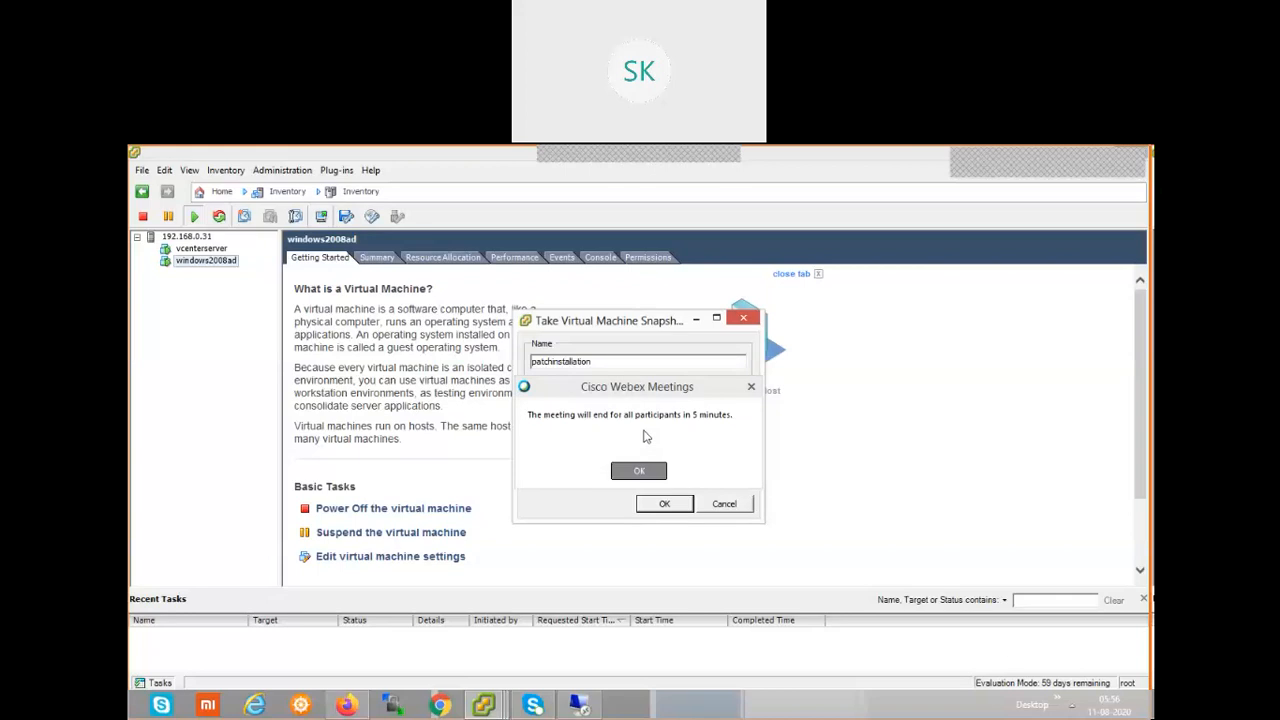
{"action": "left_click", "coordinate": [638, 474]}
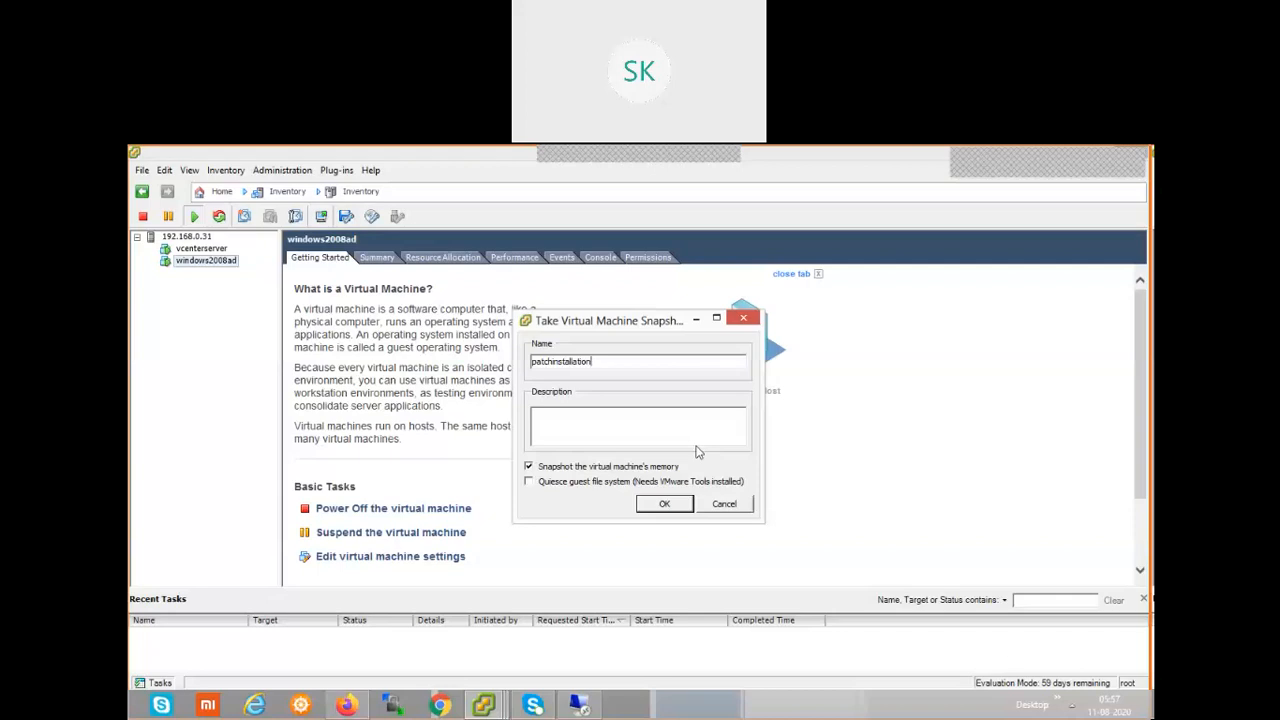
Switch back to the 192.168.0.36 Remote Desktop session in full screen to check the vCenter Server installation progress.
{"action": "left_click", "coordinate": [579, 705]}
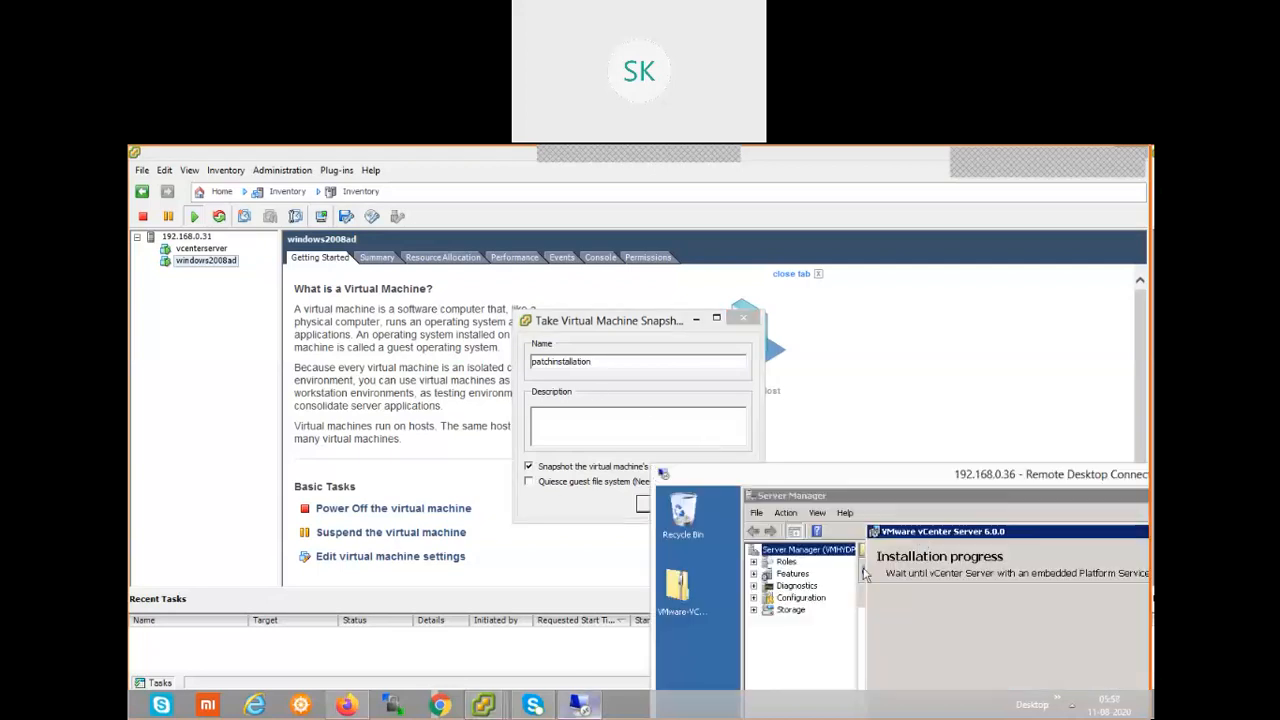
{"action": "double_click", "coordinate": [936, 474]}
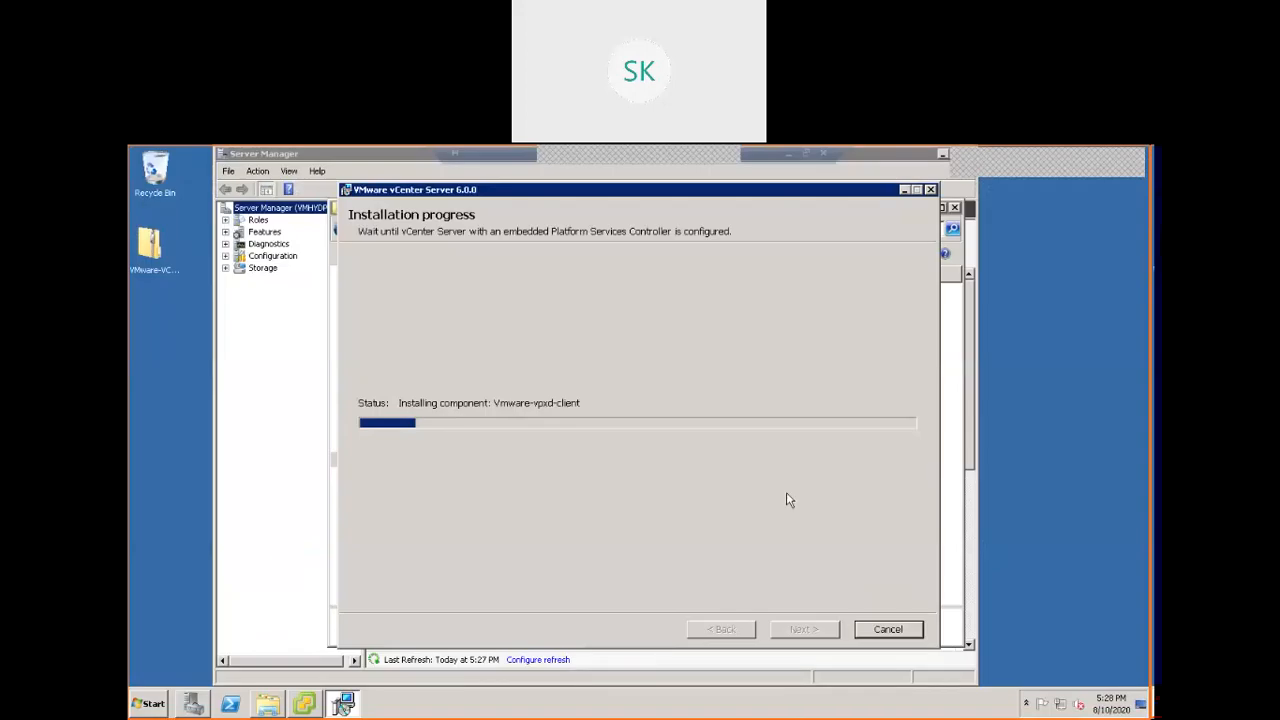